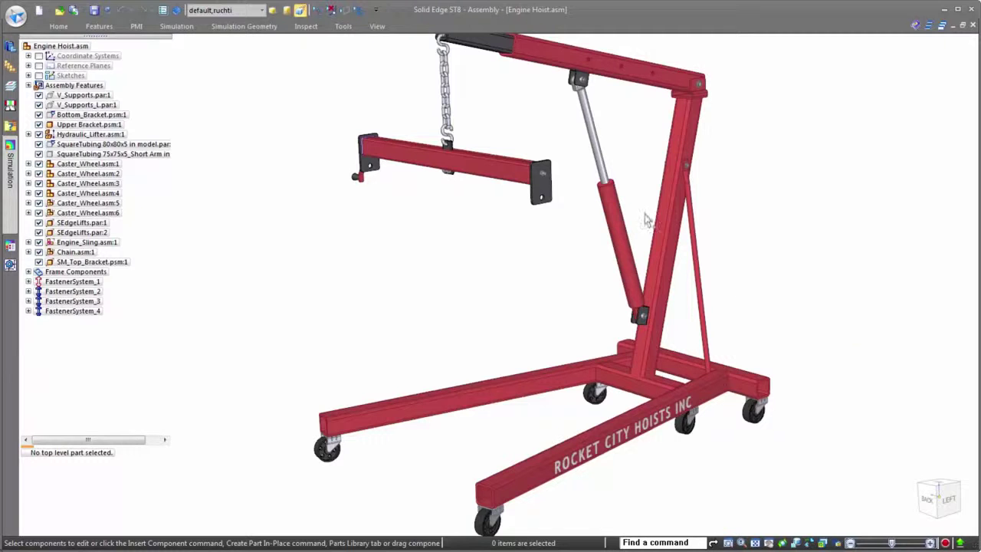
Step: Apply the Frame Components display configuration to the engine hoist assembly
left_click(272, 10)
left_click(236, 60)
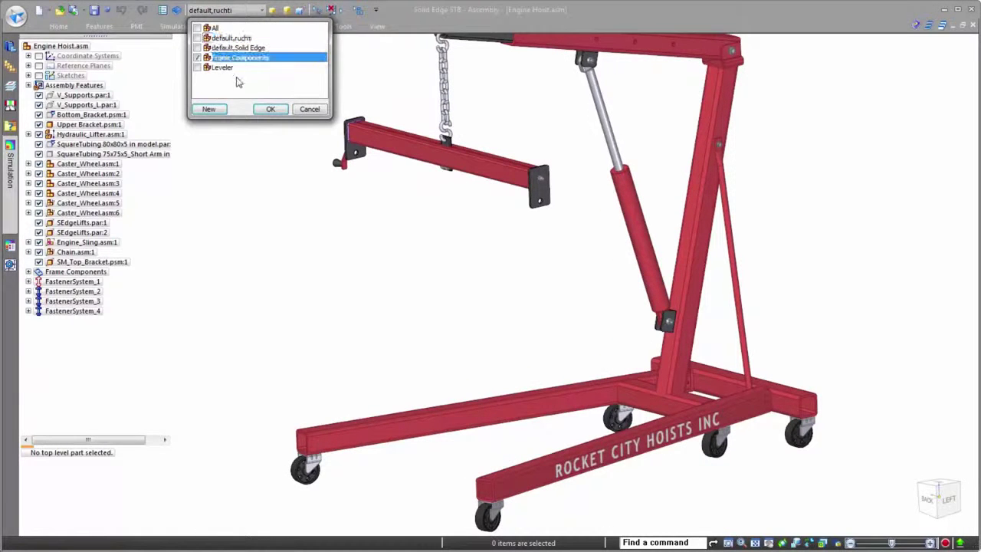
left_click(268, 109)
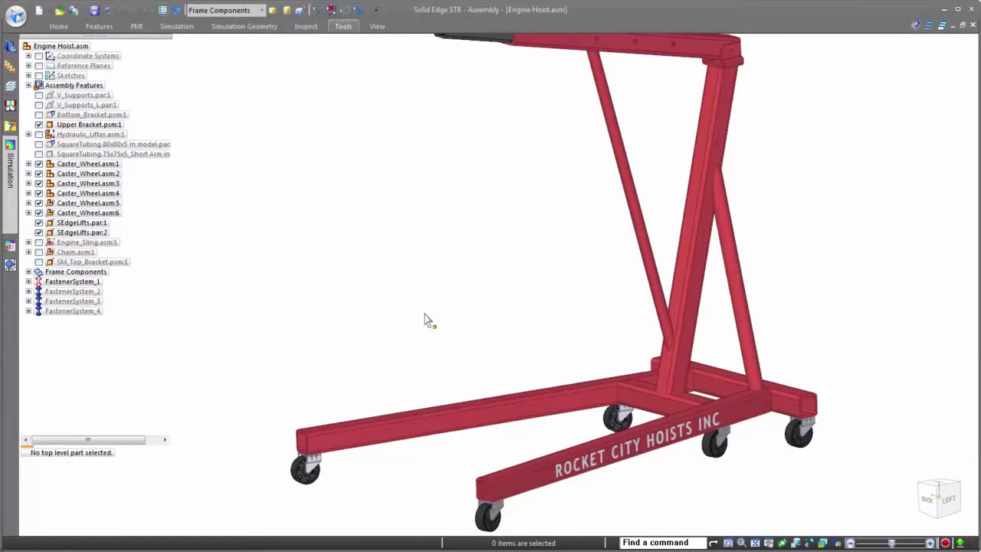
Step: Enter the Frame Design environment for the hoist assembly
scroll(418, 303, "down", 1)
left_click(350, 30)
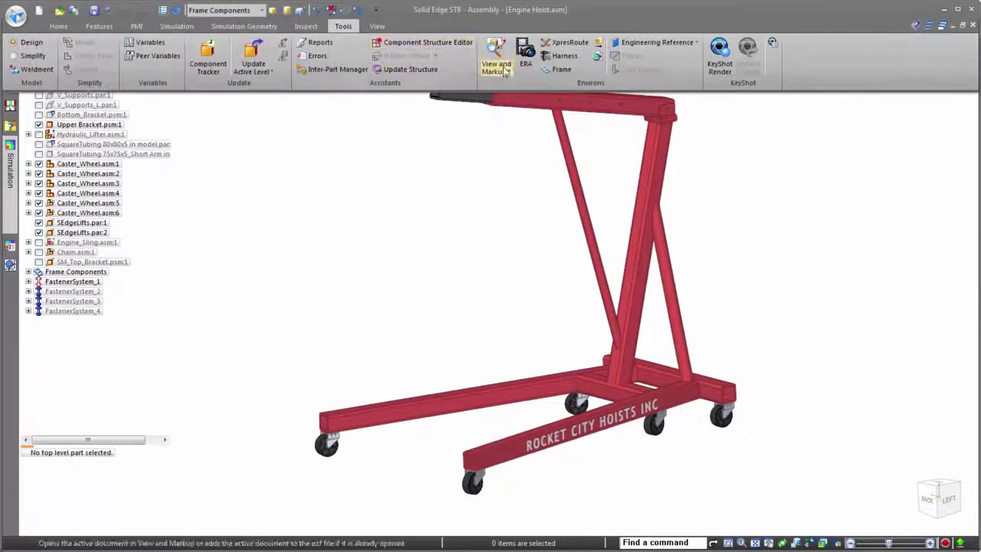
left_click(502, 62)
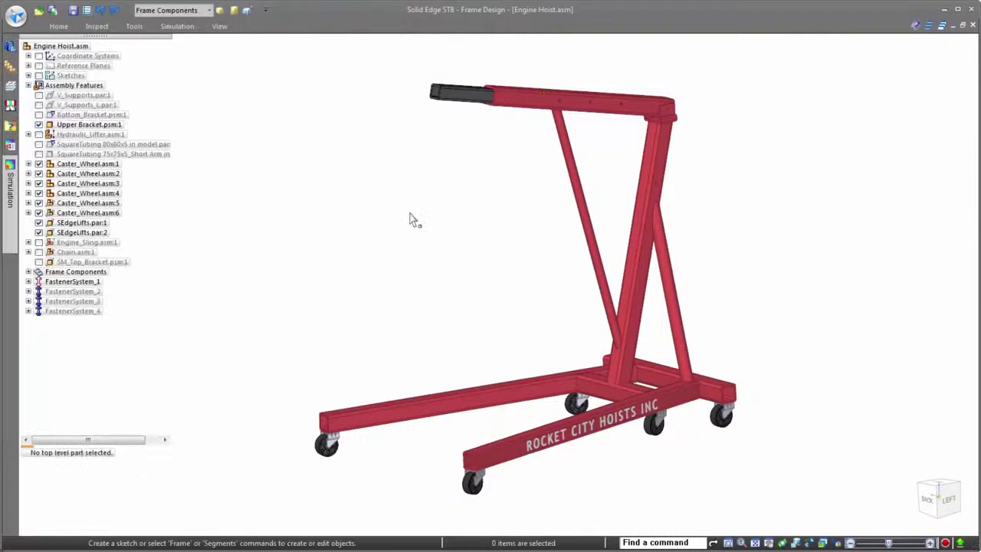
Step: Keep the Simulation pane displayed and create a Linear Static study with the Beam mesh type
left_click(11, 195)
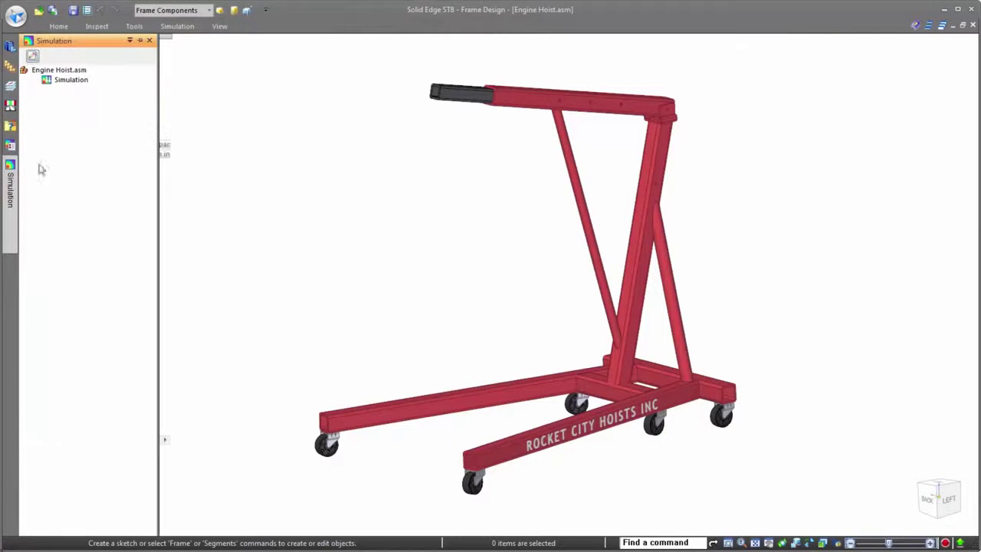
left_click(139, 40)
left_click(177, 26)
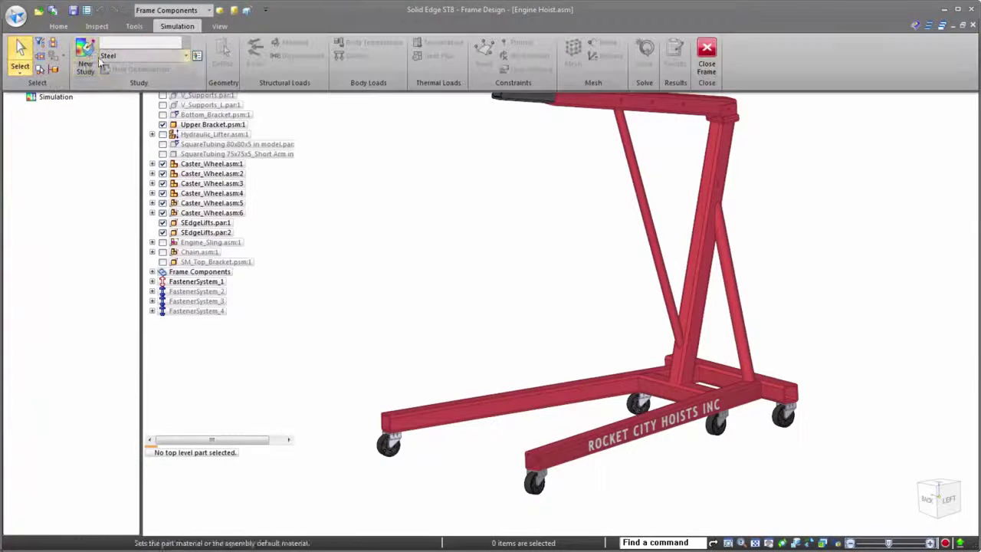
left_click(19, 57)
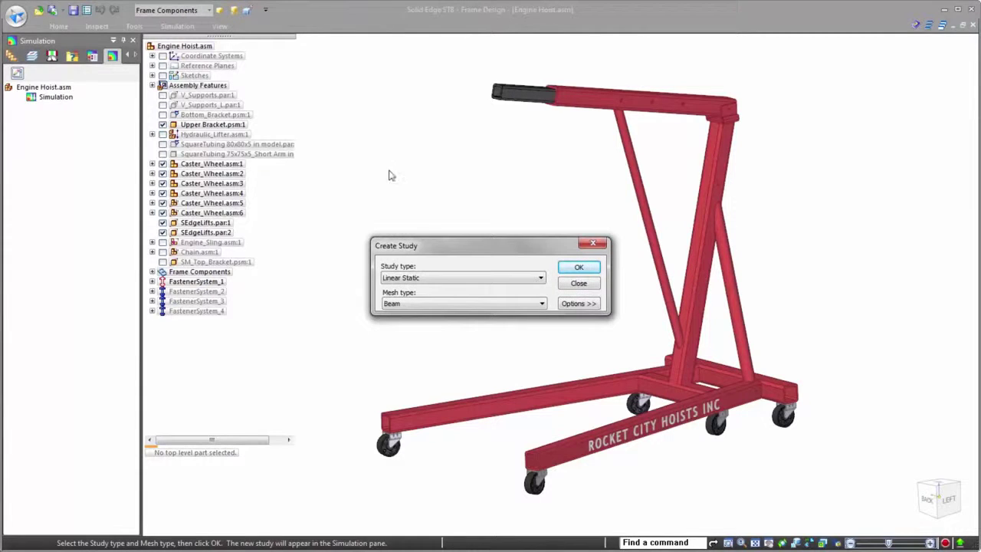
left_click(437, 306)
left_click(473, 302)
left_click(580, 266)
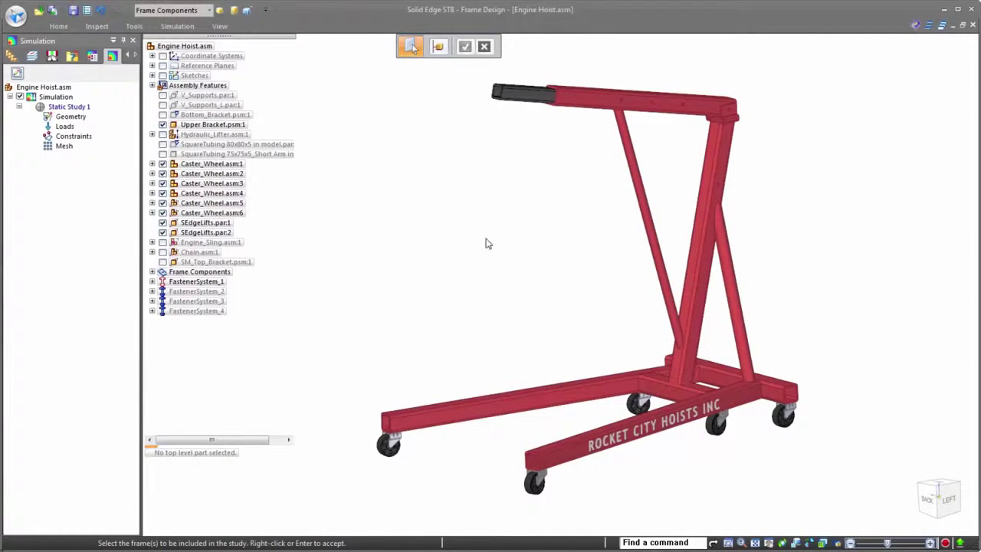
Step: Include all frame members of the hoist as the study geometry
left_click_drag(851, 495, 345, 63)
left_click(739, 297)
middle_click_drag(718, 308, 683, 293)
left_click(738, 338)
middle_click_drag(728, 346, 742, 358)
right_click(851, 307)
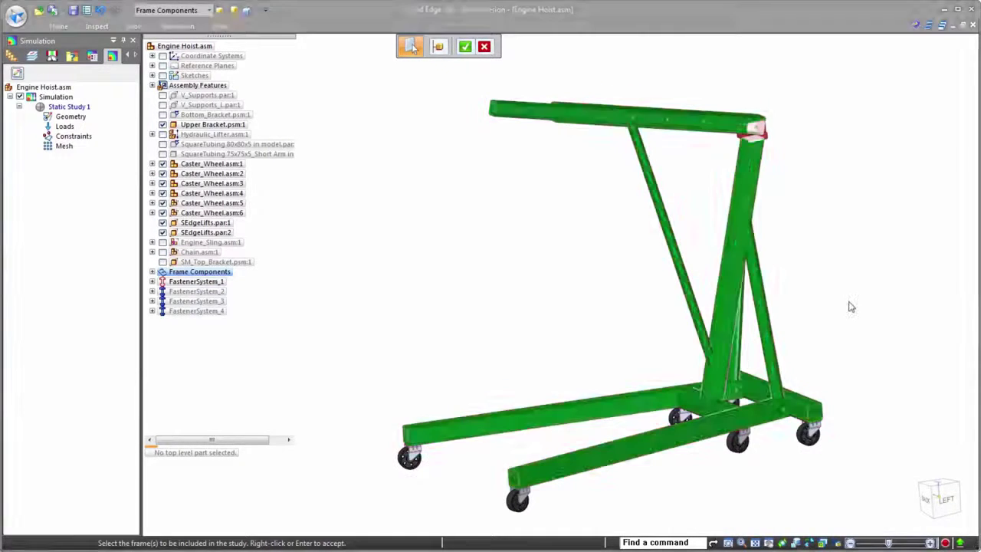
Step: Apply a downward structural force to the node at the free end of the boom
right_click(69, 127)
mouse_move(146, 161)
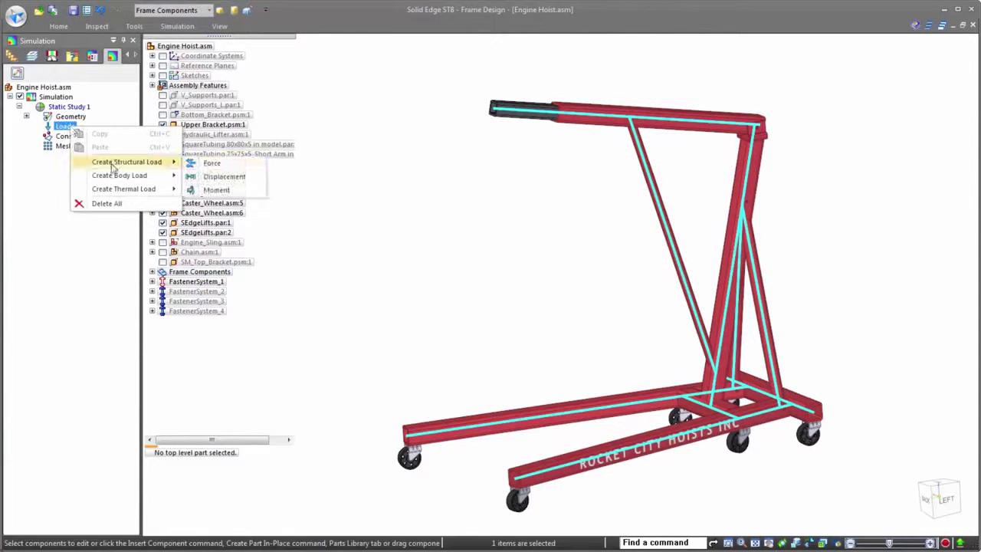
left_click(202, 163)
left_click(460, 46)
left_click(457, 61)
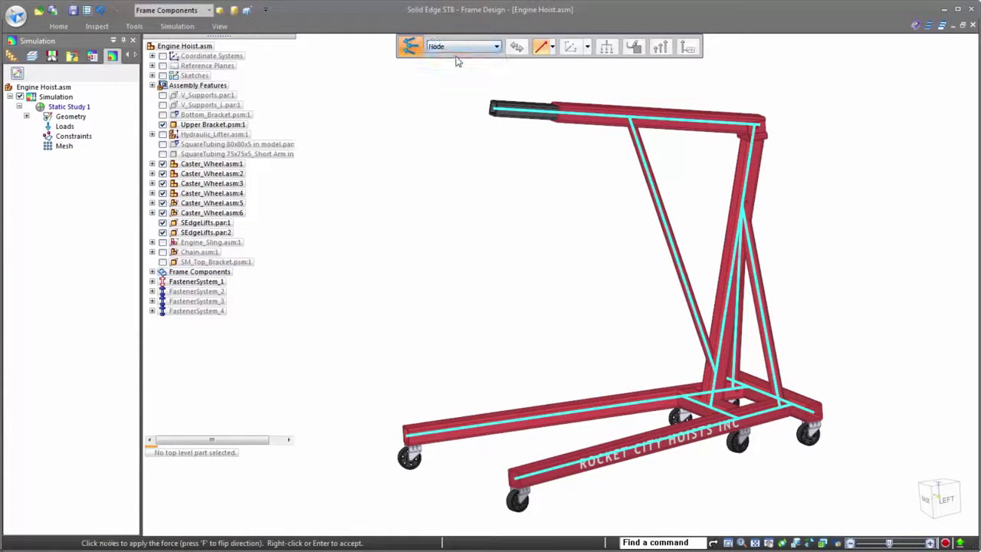
left_click(493, 112)
type("f2")
key("Return")
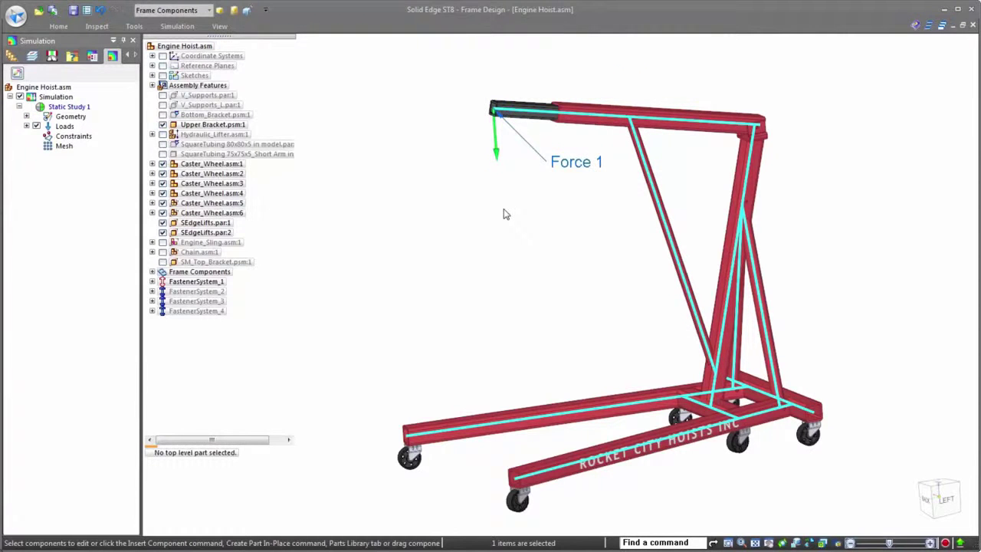
left_click(506, 240)
Step: Add a fixed constraint to the nodes at the front ends of both legs and the ends of the rear cross member
right_click(74, 136)
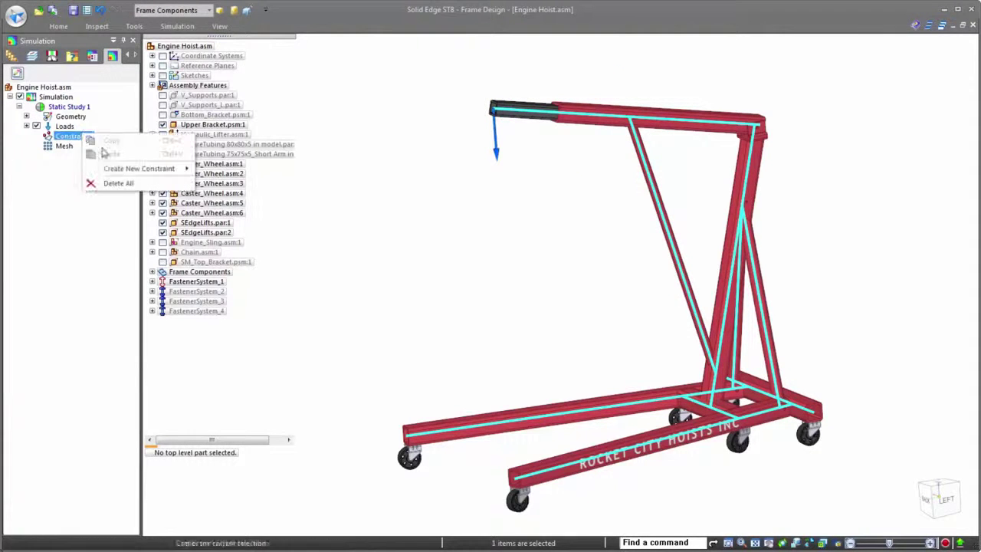
mouse_move(138, 166)
left_click(228, 168)
scroll(476, 49, "down", 1)
left_click(407, 436)
left_click(515, 479)
middle_click_drag(706, 448, 742, 418)
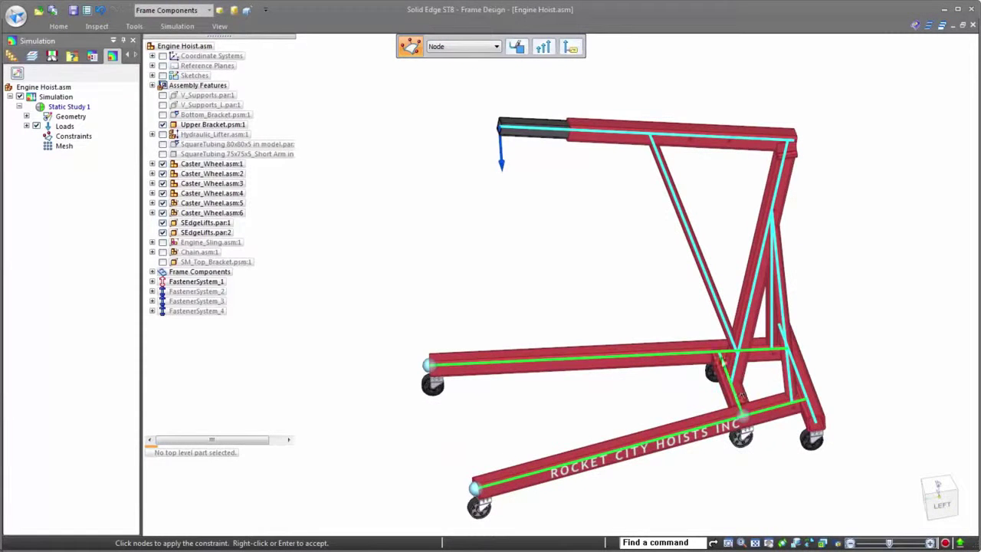
left_click(821, 427)
middle_click_drag(820, 427, 882, 414)
key("Return")
Step: Add a pinned constraint to the nodes at the bases of the mast and the two rear braces
right_click(84, 138)
mouse_move(137, 168)
left_click(227, 184)
left_click(496, 46)
left_click(460, 67)
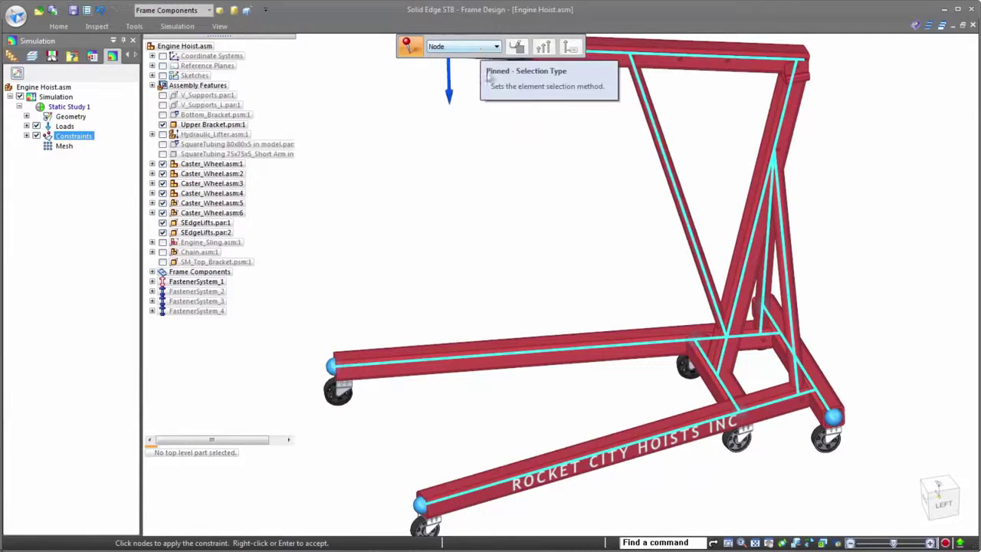
middle_click_drag(834, 343, 850, 306)
key("Escape")
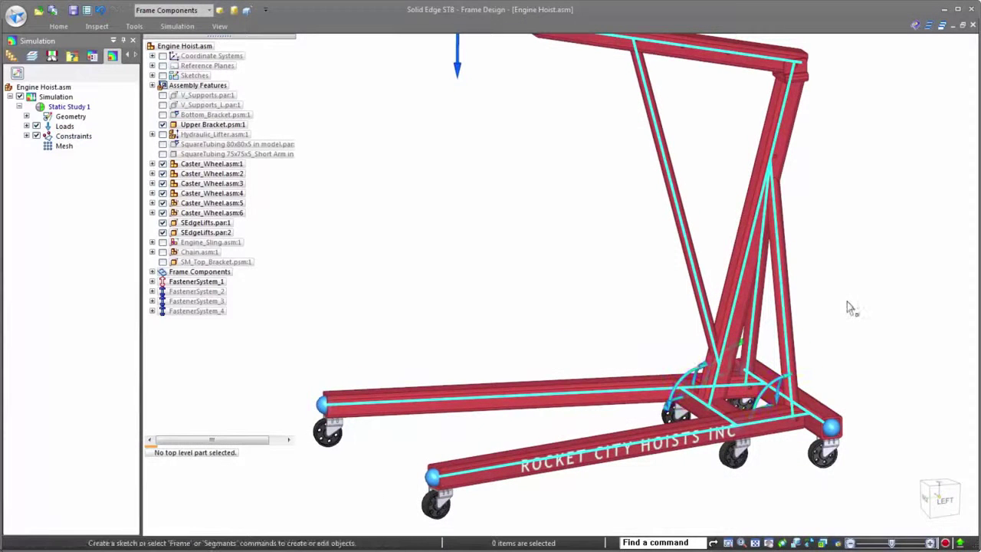
Step: Mesh the beam model of the hoist frame and solve the static study
right_click(62, 147)
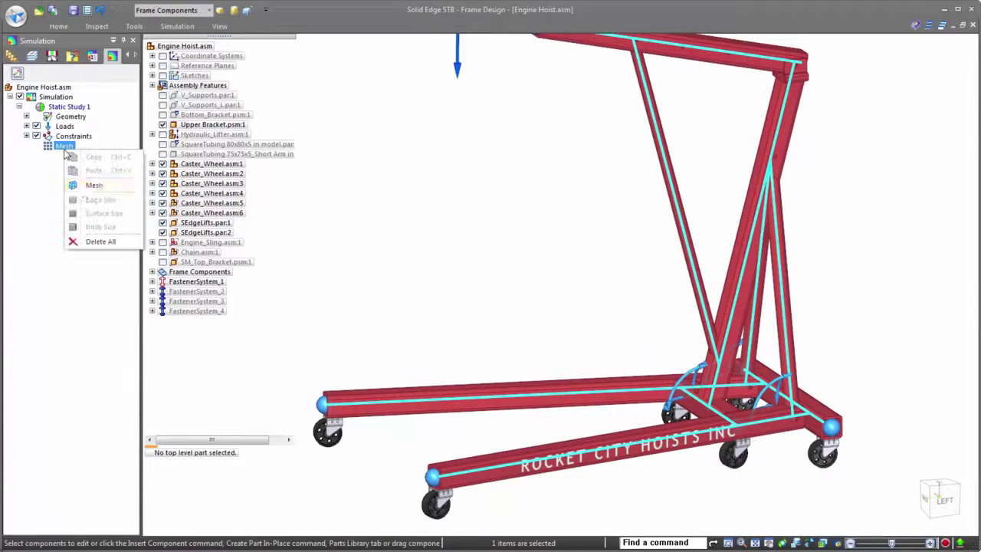
left_click(86, 185)
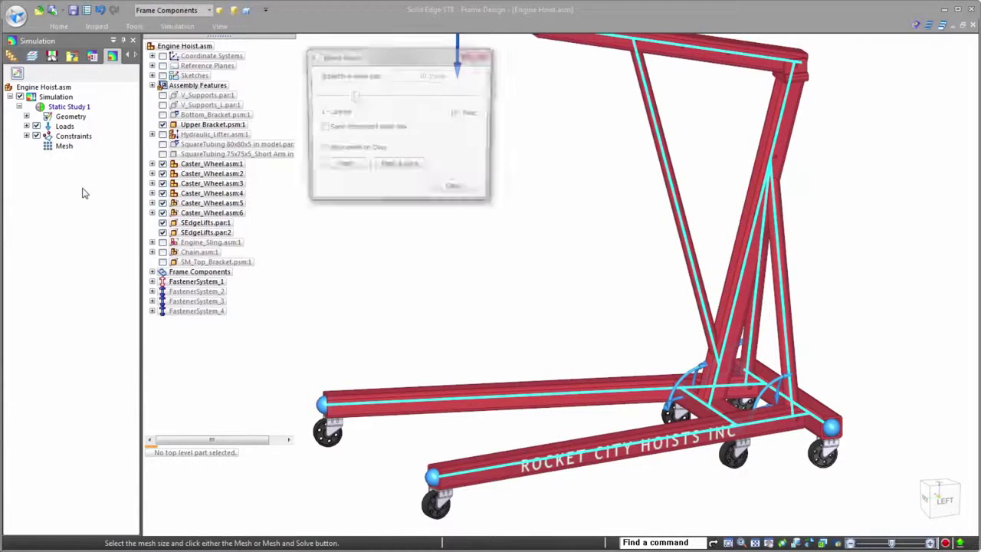
left_click(399, 167)
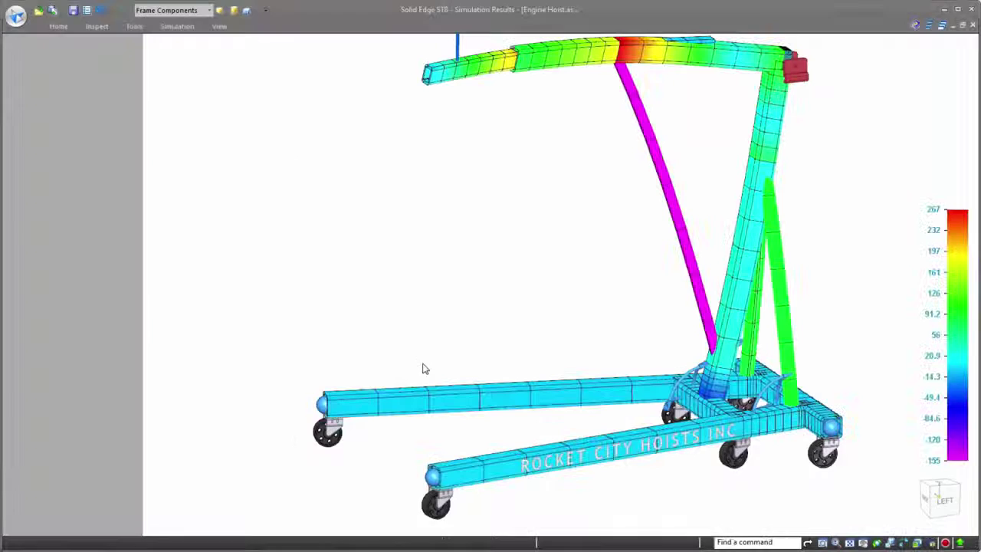
Step: Examine the beam stress contours on the boom, mast and rear braces, and close the simulation results
scroll(586, 374, "down", 3)
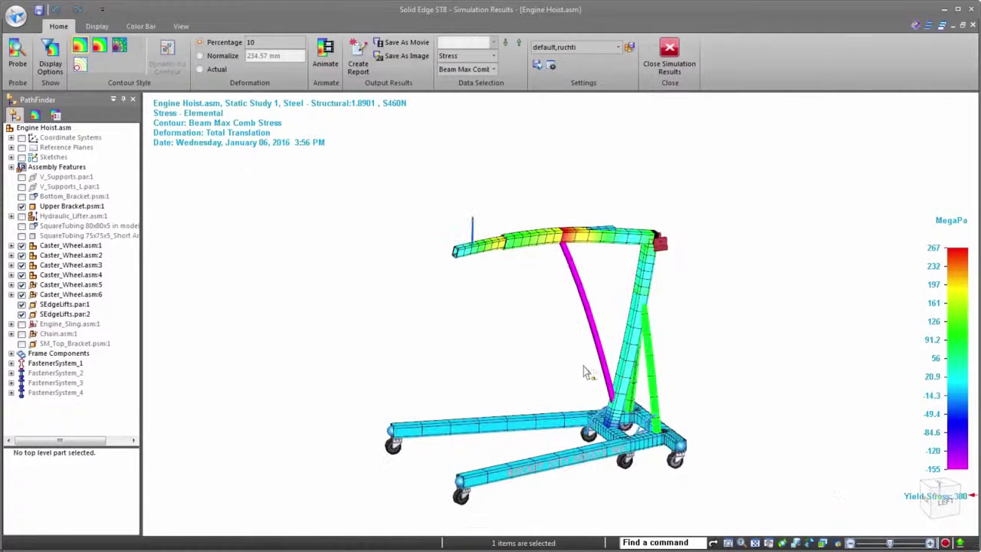
scroll(580, 388, "up", 2)
scroll(594, 406, "up", 2)
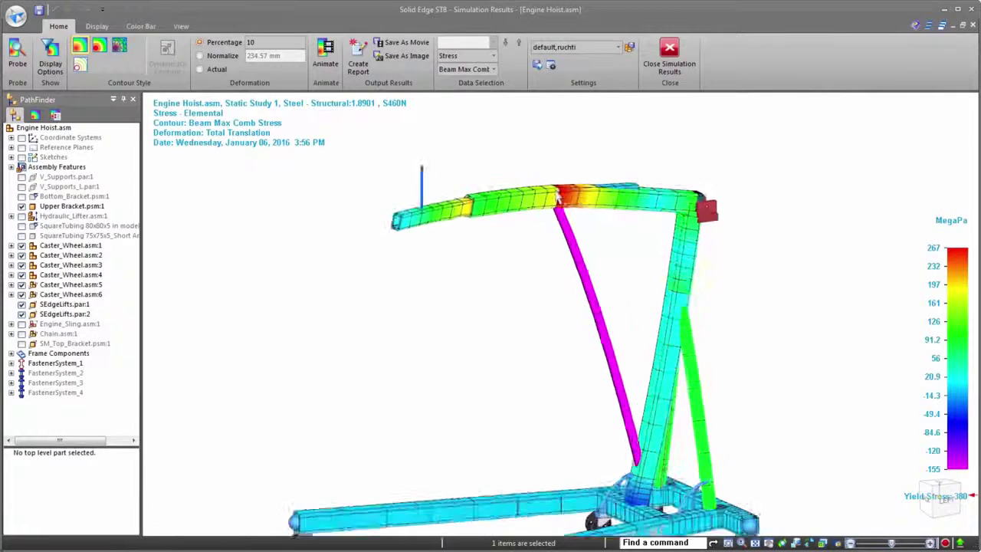
scroll(564, 202, "up", 3)
scroll(590, 295, "down", 1)
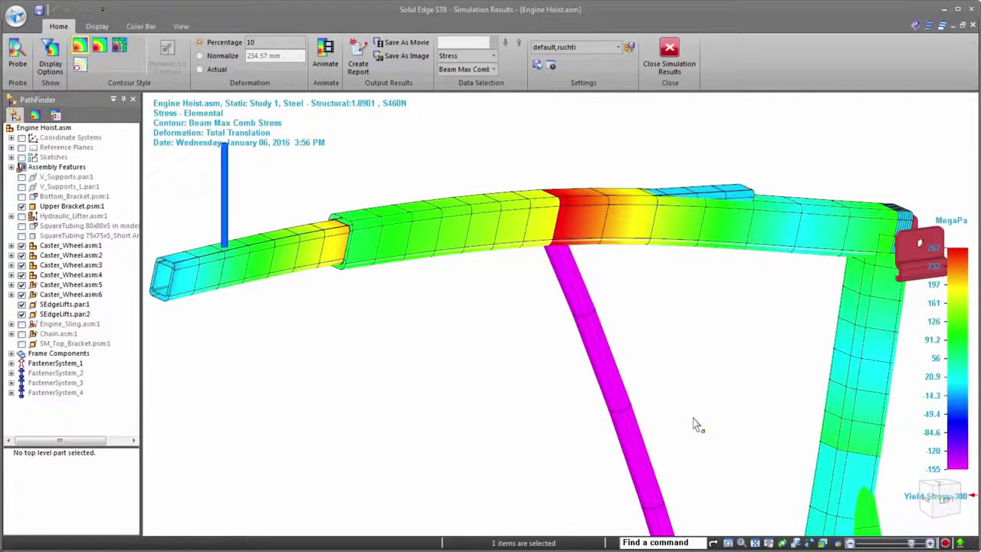
scroll(578, 165, "down", 3)
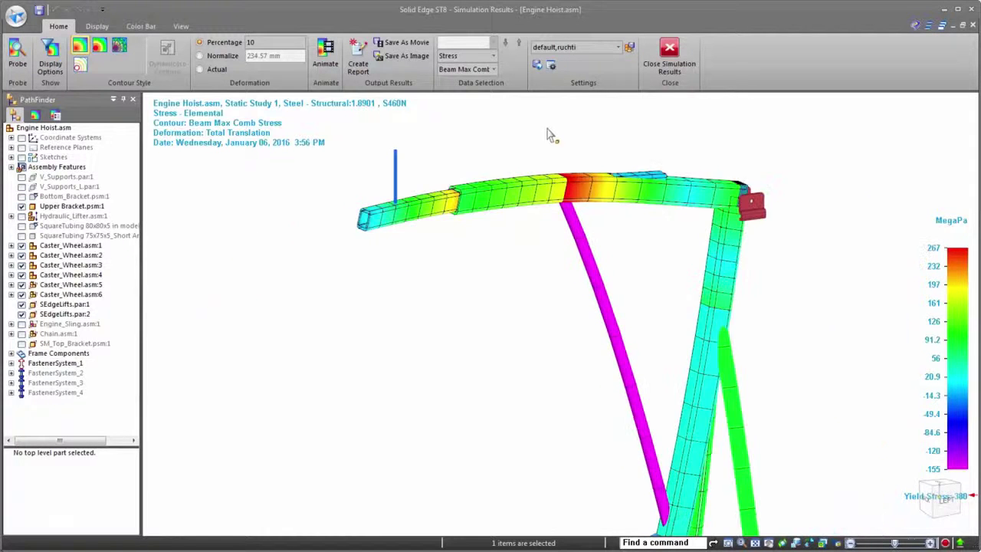
middle_click_drag(665, 370, 648, 428)
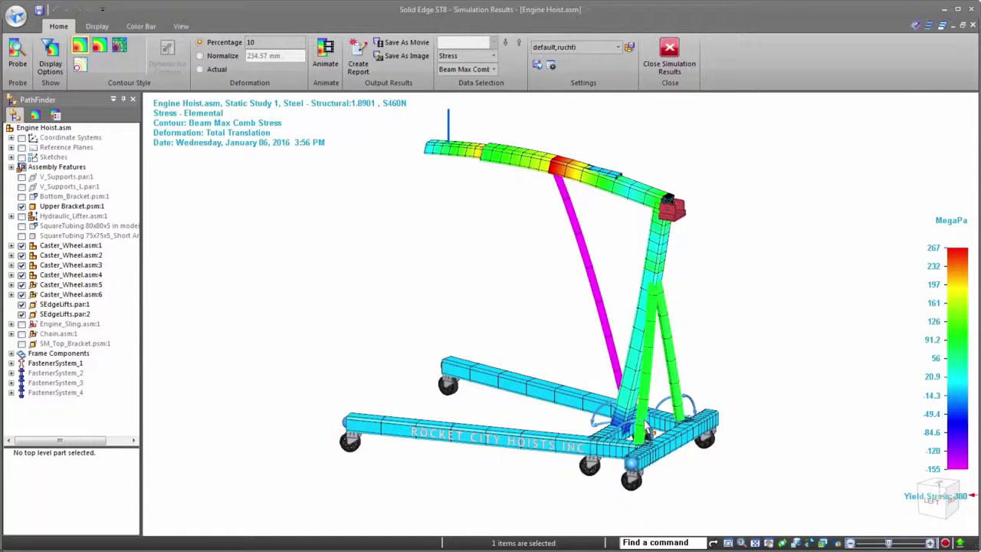
scroll(649, 433, "up", 5)
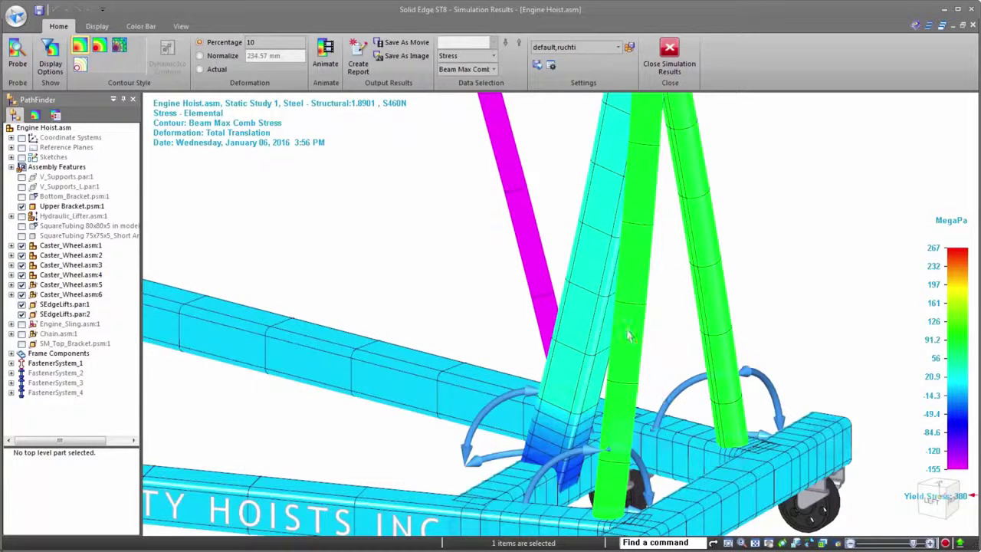
scroll(730, 435, "down", 5)
middle_click_drag(700, 452, 734, 383)
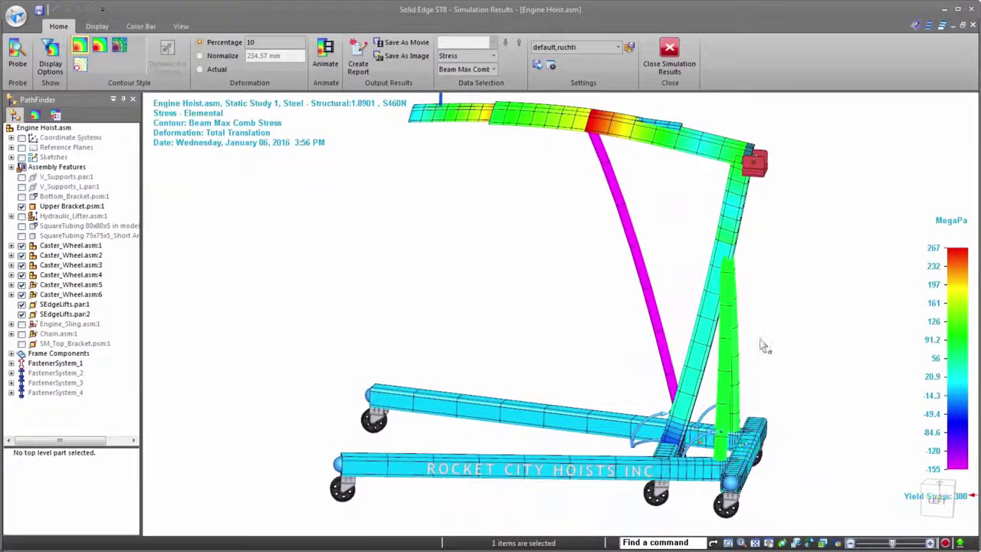
left_click(669, 55)
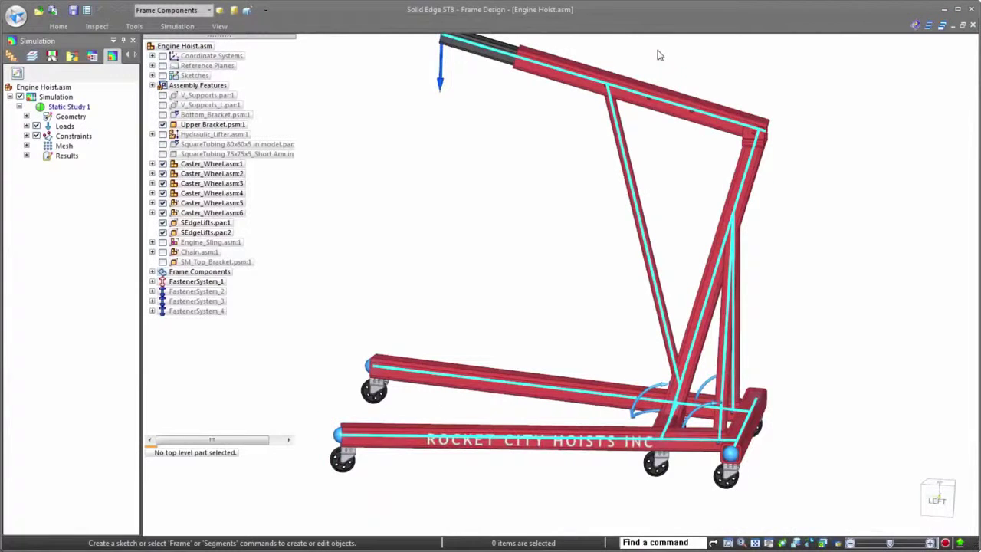
Step: Change the cross section of the rear brace Frame_20 to RoundTubing 30x2.6
double_click(730, 362)
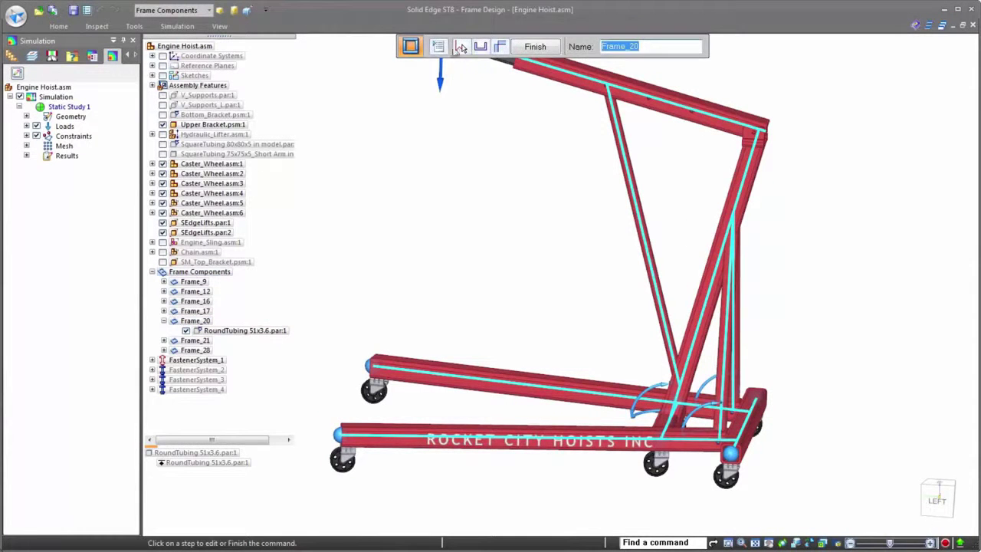
left_click(460, 48)
left_click(629, 47)
left_click(631, 69)
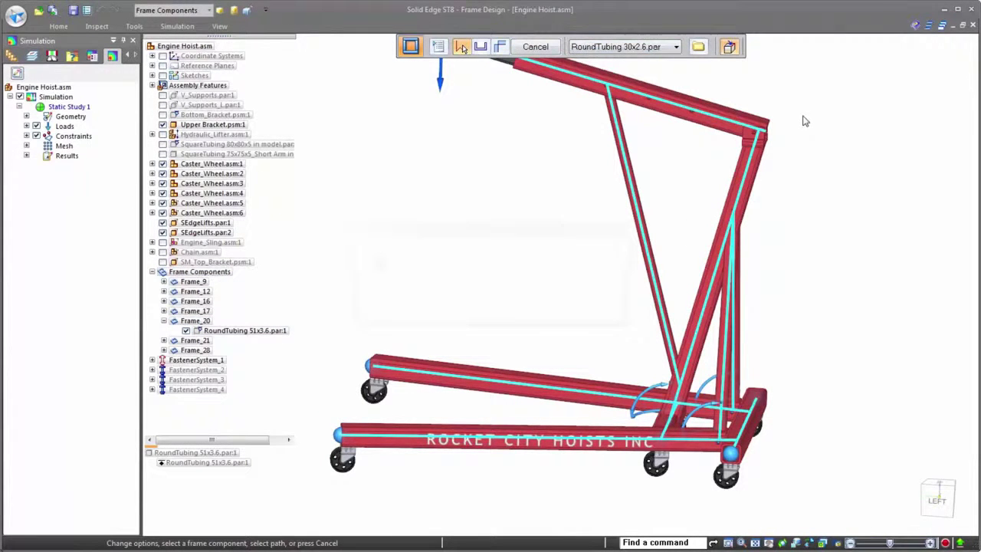
left_click(549, 311)
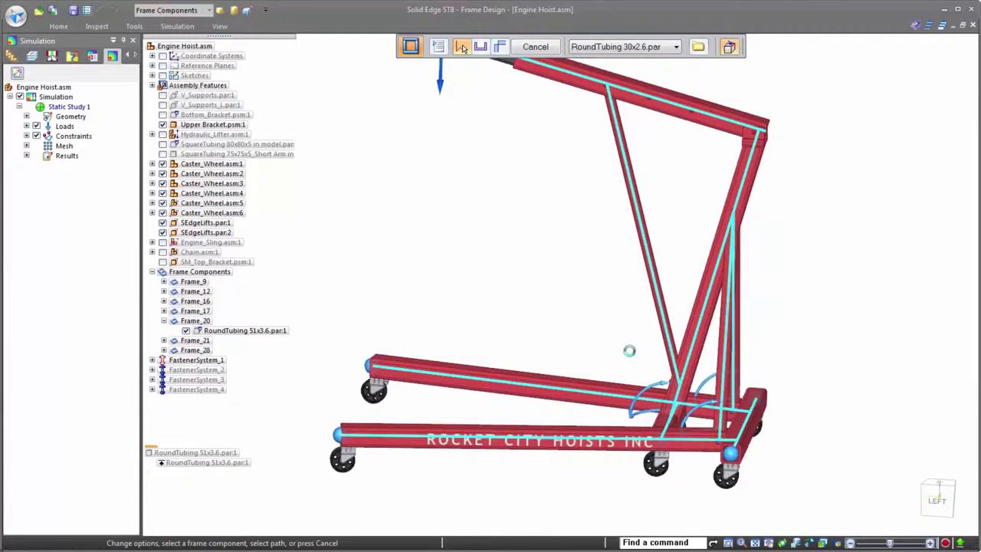
right_click(631, 350)
Step: Change the cross section of the other rear brace, Frame_21, to RoundTubing 30x2.6
middle_click_drag(774, 349, 742, 345)
left_click(742, 348)
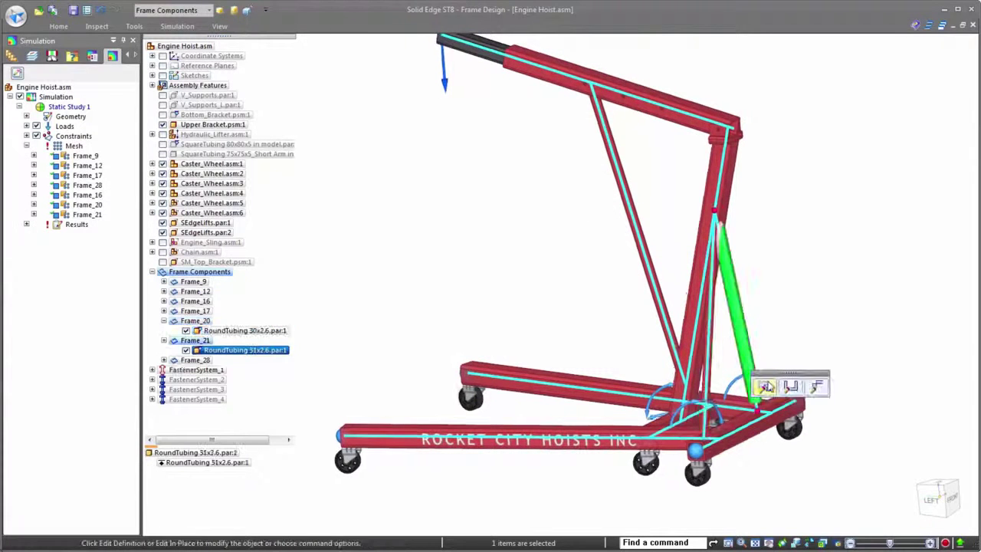
left_click(767, 388)
left_click(462, 48)
left_click(624, 47)
left_click(624, 66)
left_click(604, 312)
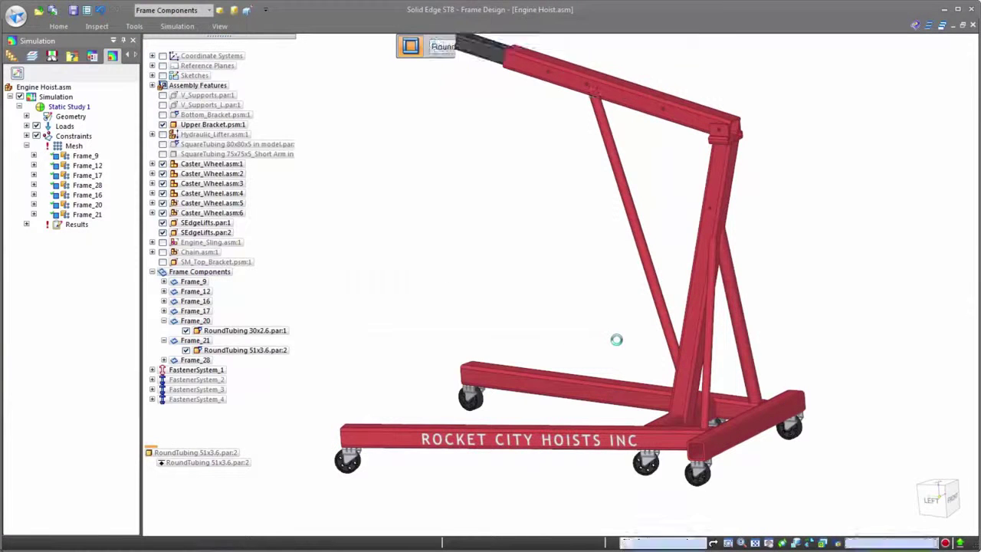
Step: Solve Static Study 1 again with the updated rear brace tubing
scroll(713, 391, "up", 2)
middle_click_drag(716, 391, 814, 398)
scroll(815, 399, "down", 2)
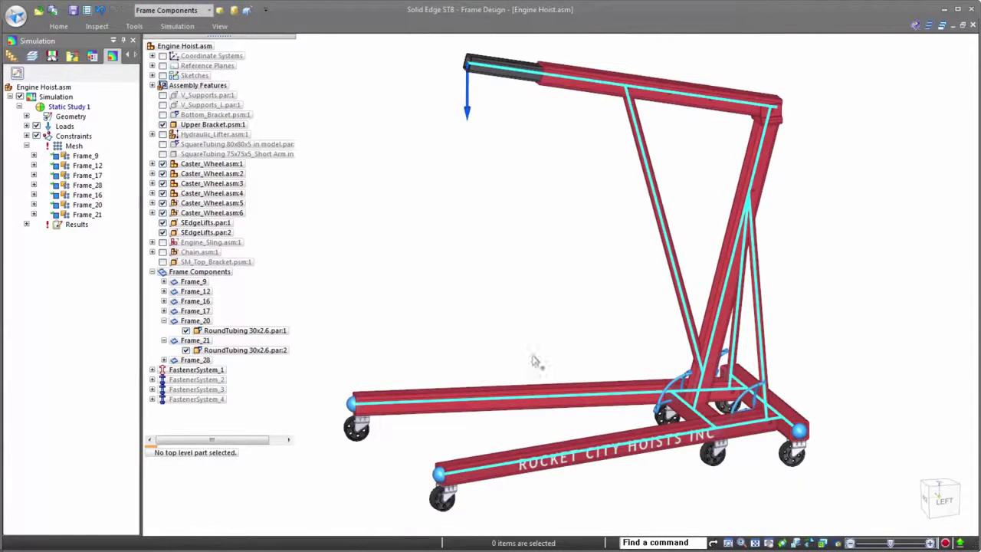
left_click(177, 26)
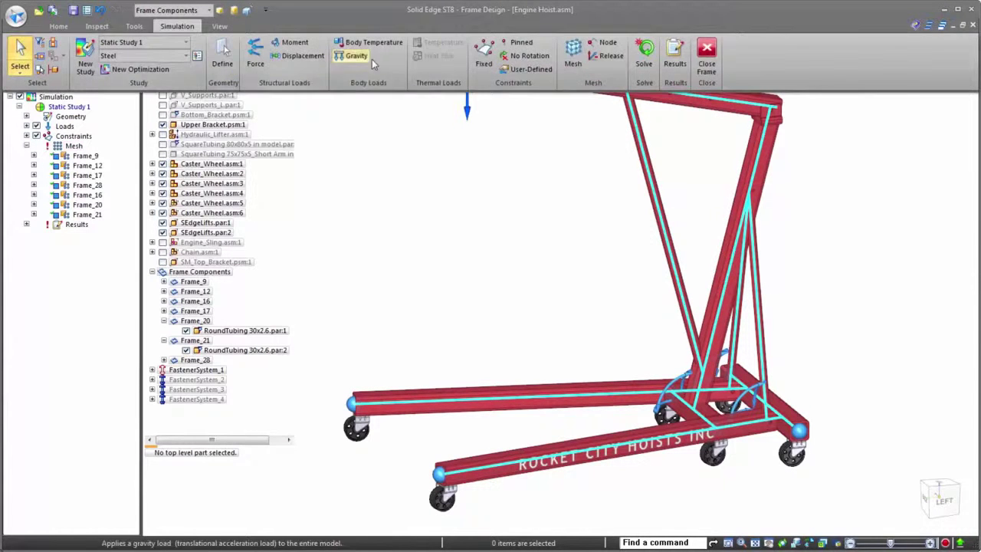
left_click(643, 56)
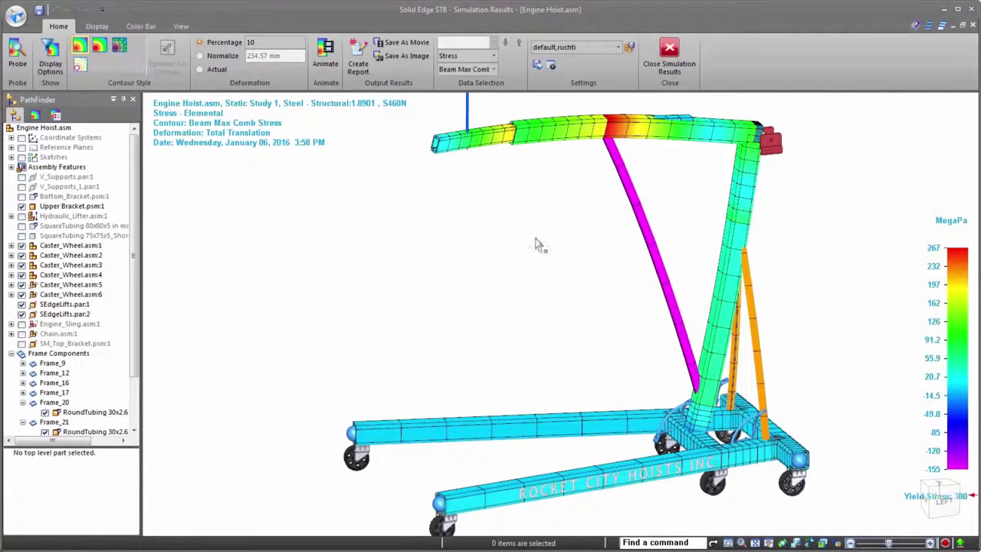
Step: Probe the beam stress at a point on each of the two rear braces in the simulation results
middle_click_drag(672, 293, 632, 366)
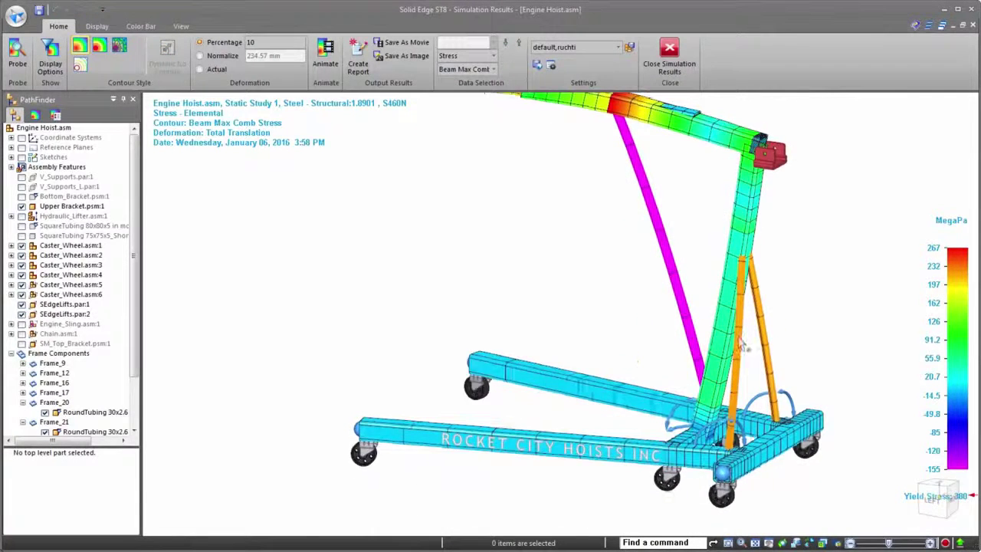
scroll(745, 341, "up", 5)
scroll(744, 350, "down", 5)
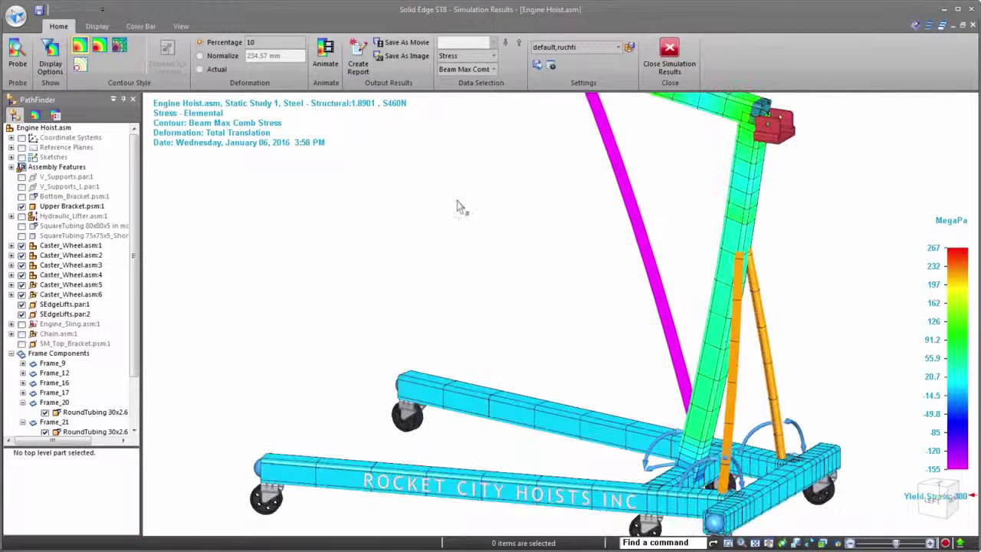
left_click(17, 52)
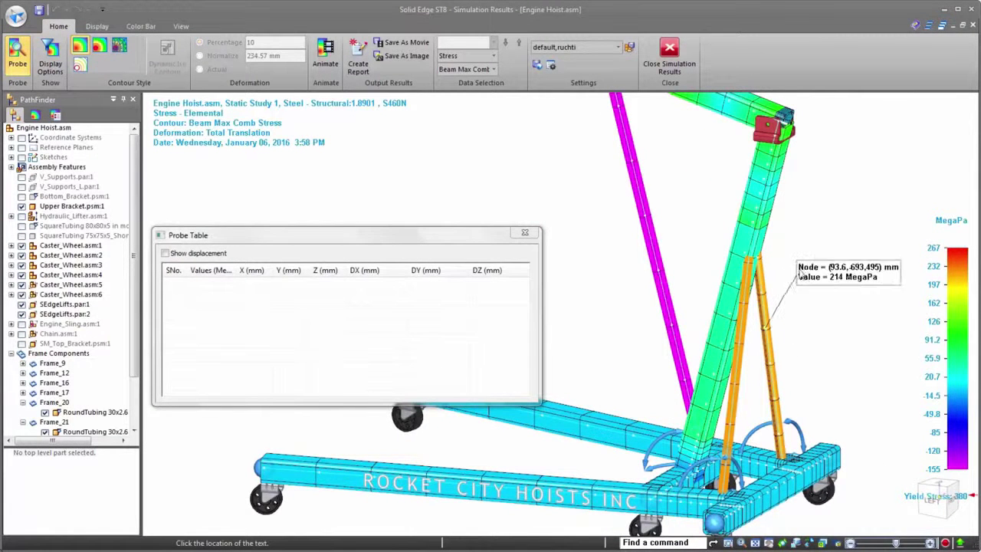
left_click(767, 329)
left_click(739, 343)
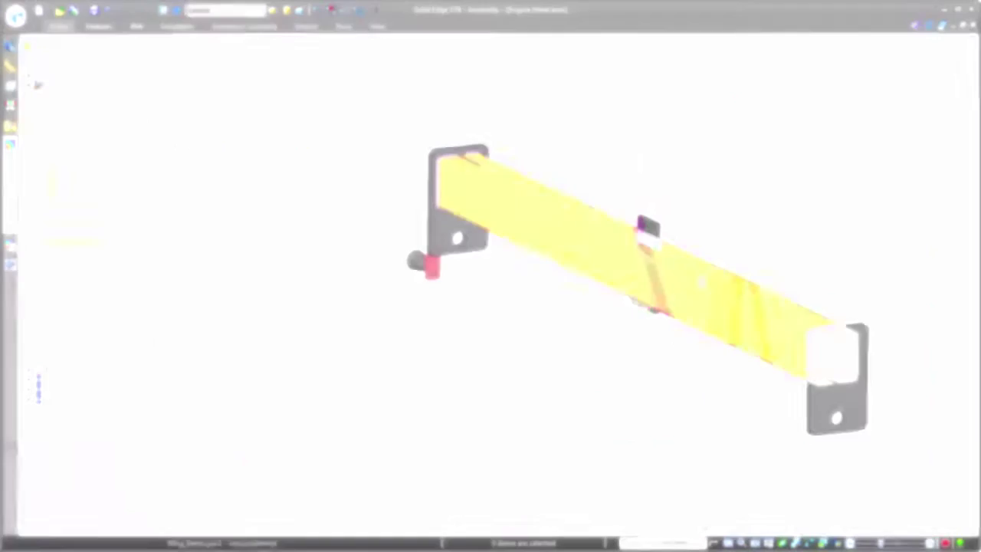
Step: Clip the engine sling parallel to its end plate to inspect the beam's inner cross section, and return to the full view
scroll(897, 294, "up", 2)
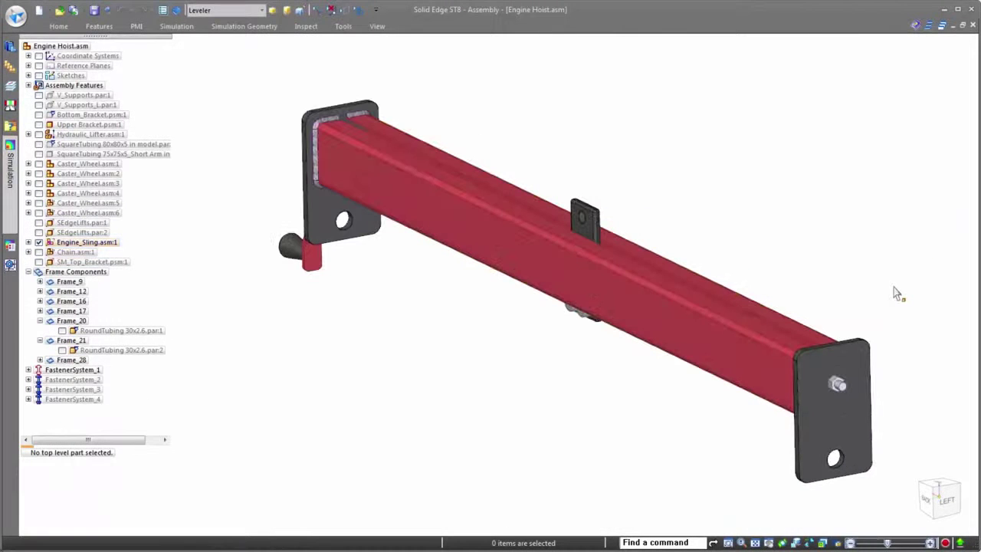
left_click(377, 26)
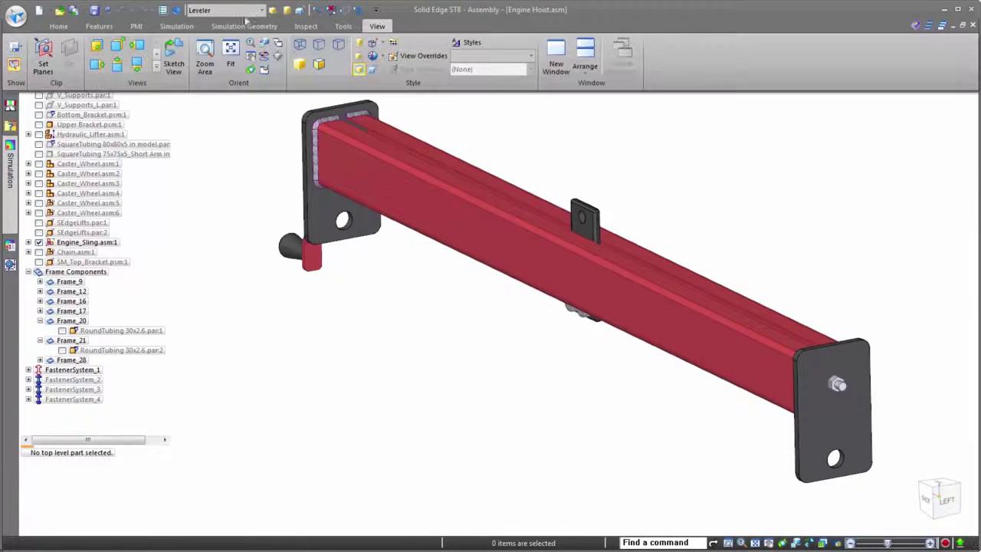
left_click(45, 62)
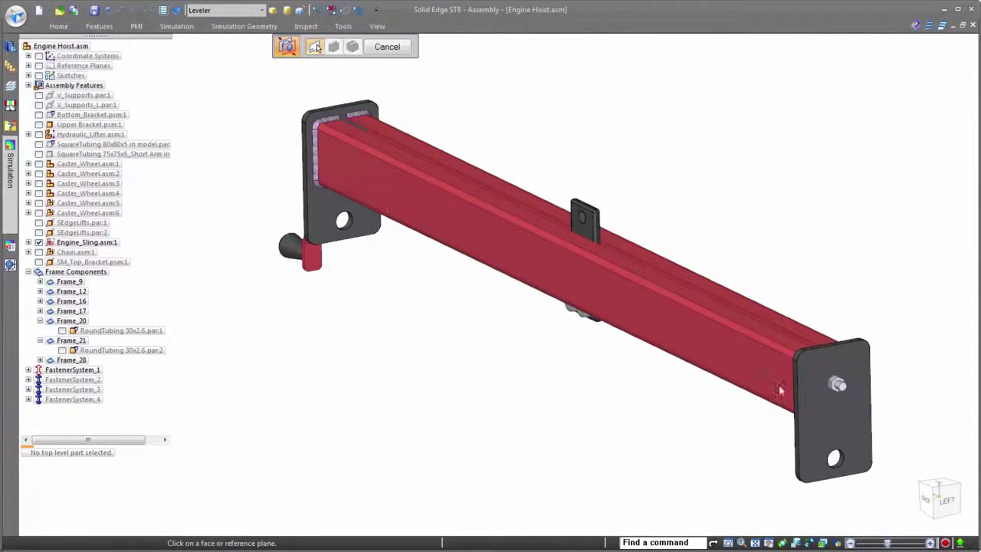
left_click(841, 422)
left_click(276, 197)
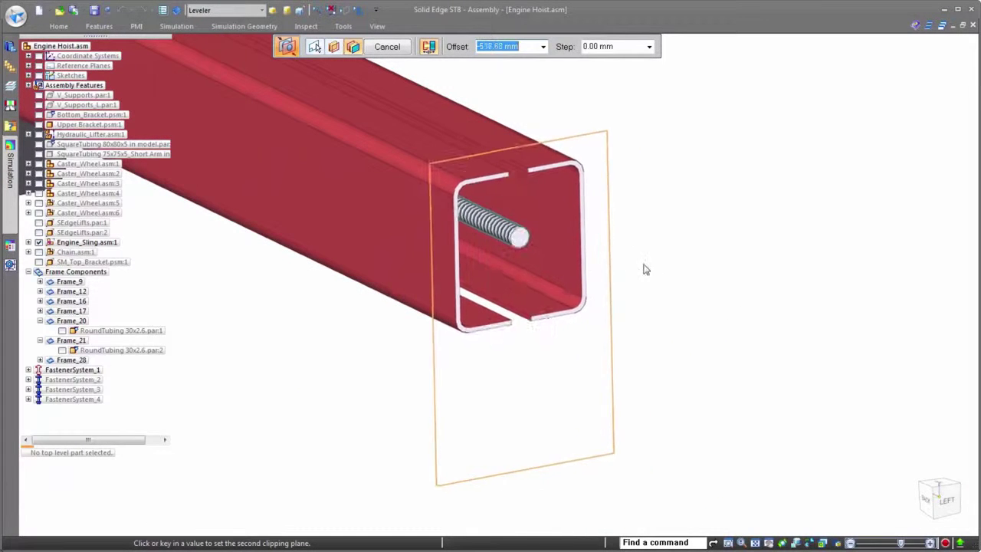
left_click(762, 319)
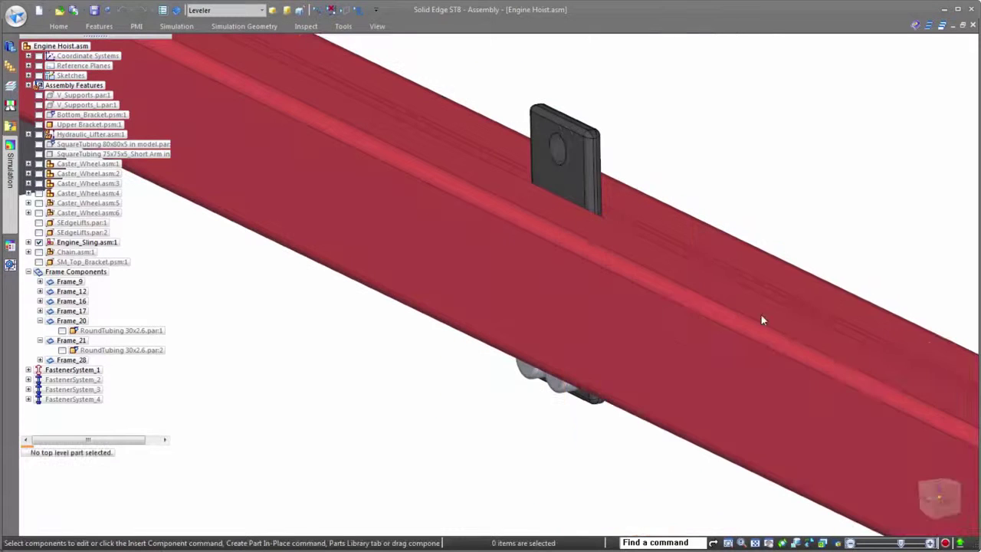
key("ctrl+f")
scroll(559, 148, "down", 2)
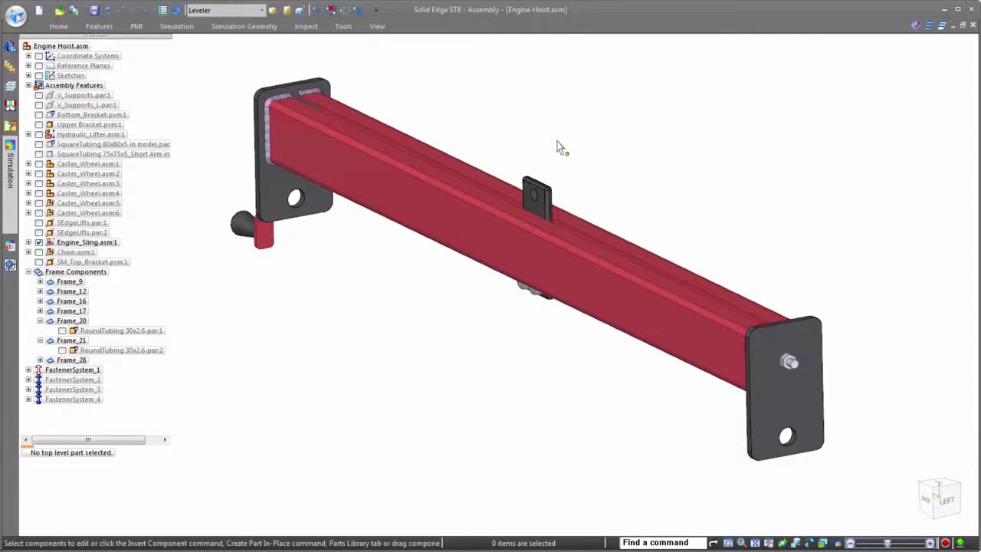
Step: Create a mid-surface of the sling side plate at the handle end with an offset ratio of 0.500
left_click(244, 26)
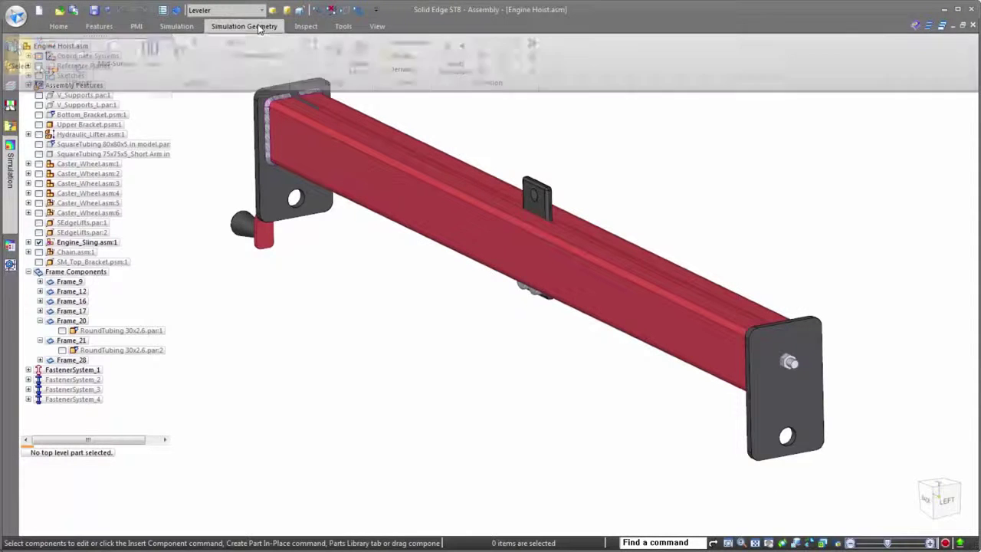
left_click(115, 54)
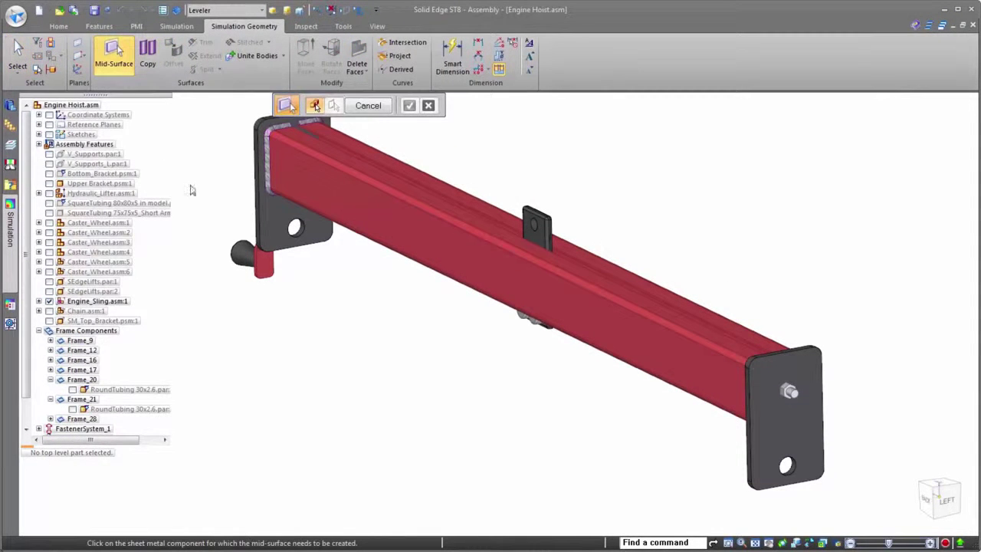
left_click(270, 223)
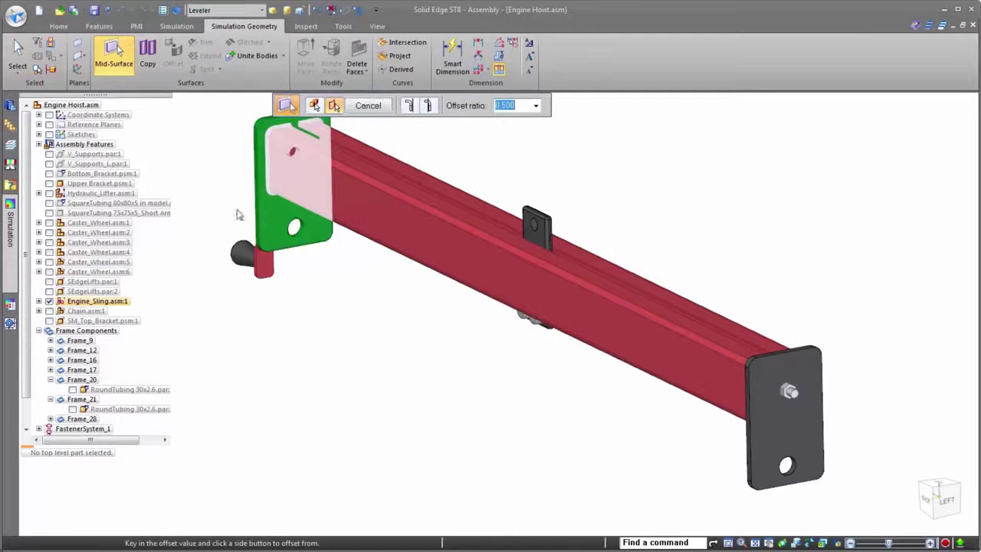
left_click(434, 107)
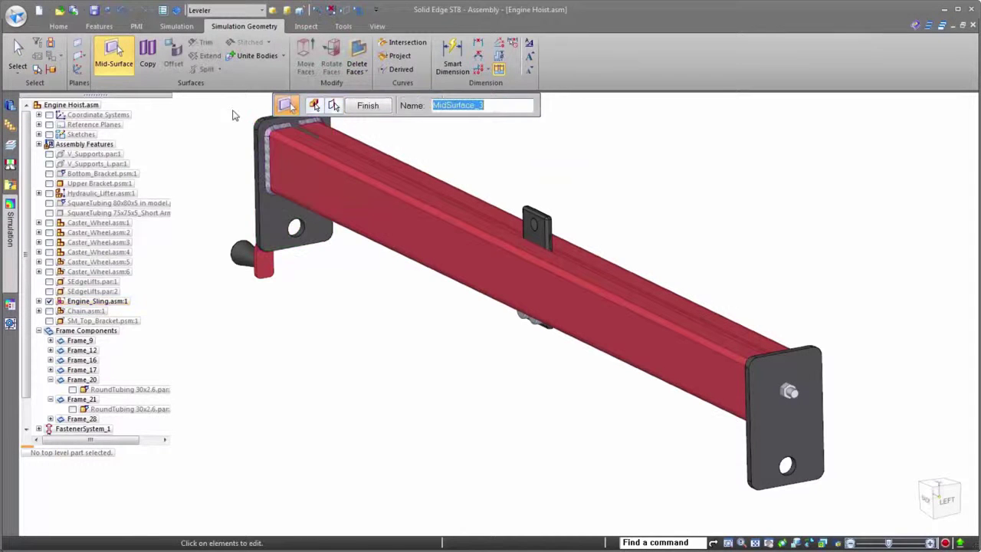
key("Return")
Step: Create a mid-surface of the side plate at the sling beam's other end and leave the Mid-Surface command
left_click(745, 362)
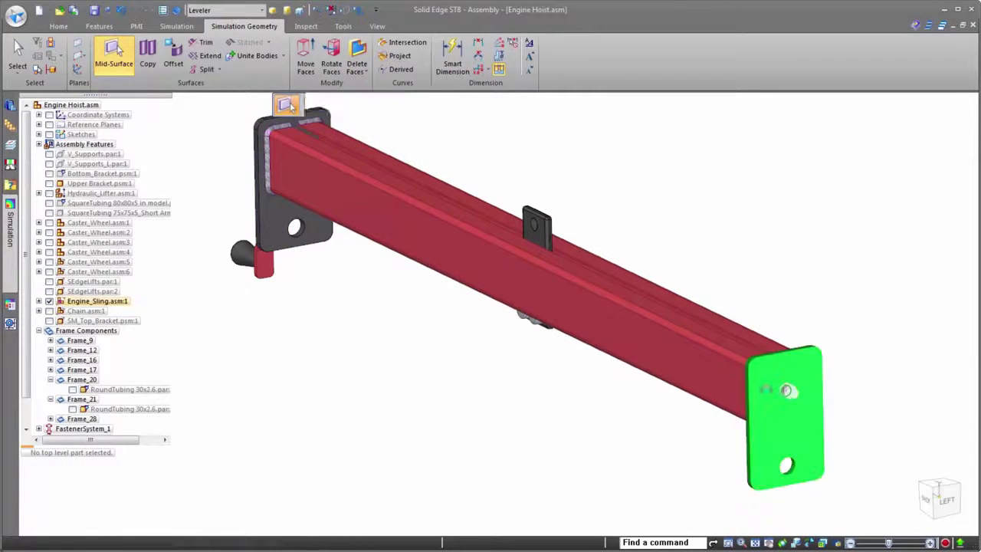
key("Return")
key("Return")
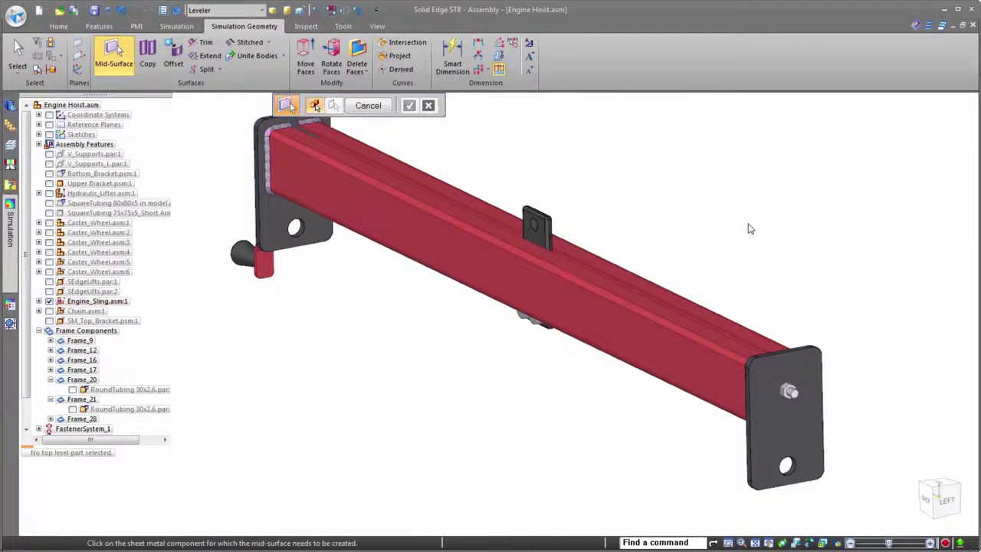
key("Escape")
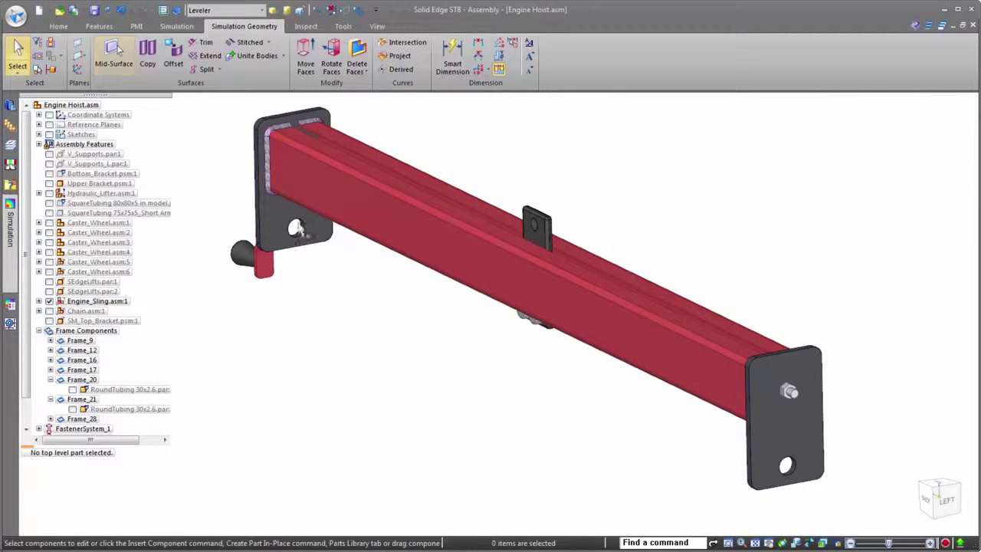
Step: Hide Fillet 1 and the solid side plates Welded_sling_side.psm:1 and Welded_sling_side.psm:2 of the engine sling
left_click(270, 184)
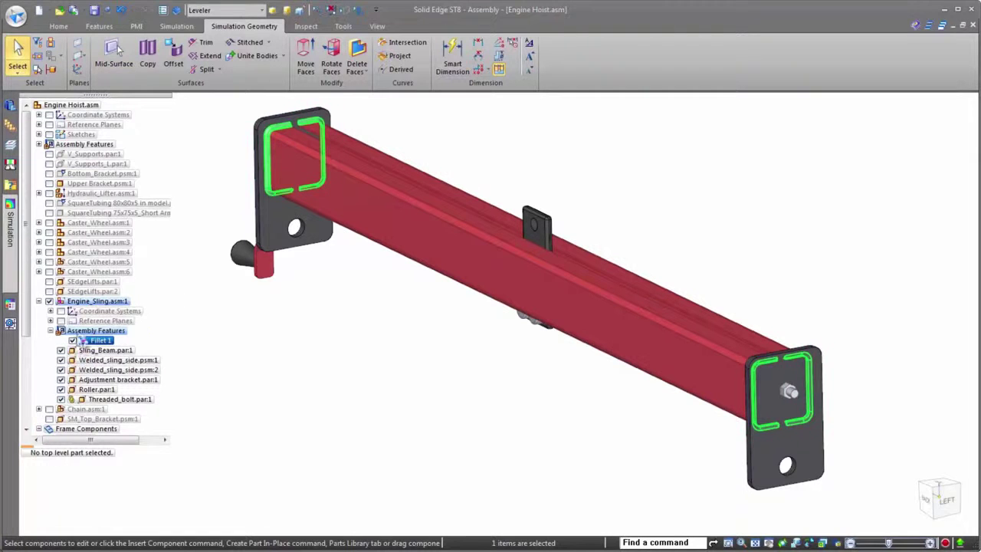
left_click(61, 360)
left_click(62, 371)
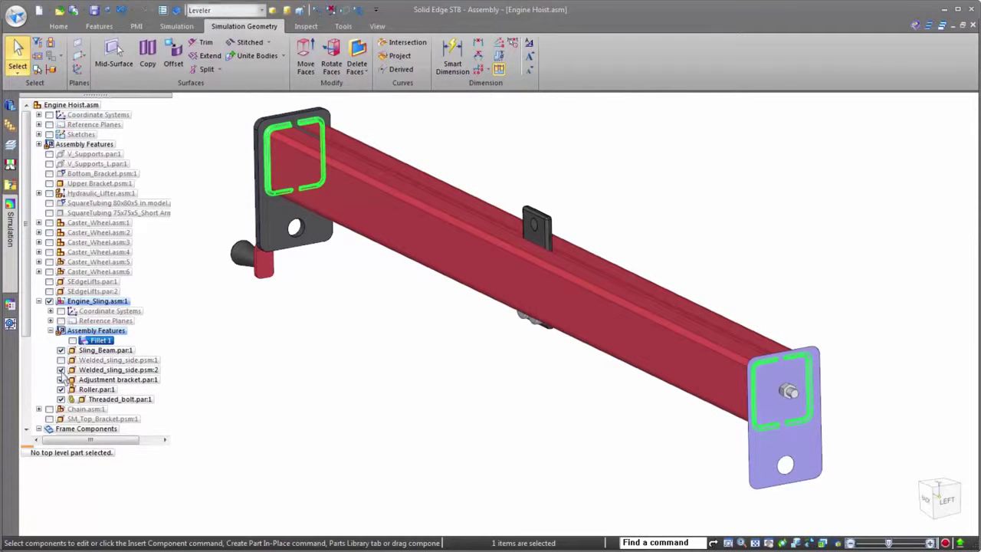
scroll(745, 399, "down", 2)
key("Escape")
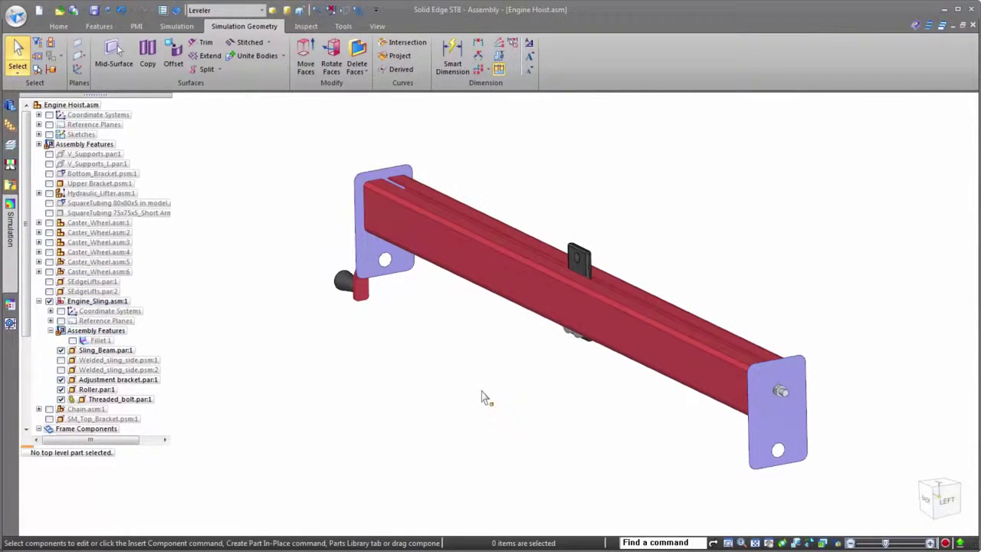
Step: Keep the simulation tree open and create a Linear Static study with the Mixed and General Bodies mesh type
left_click(10, 234)
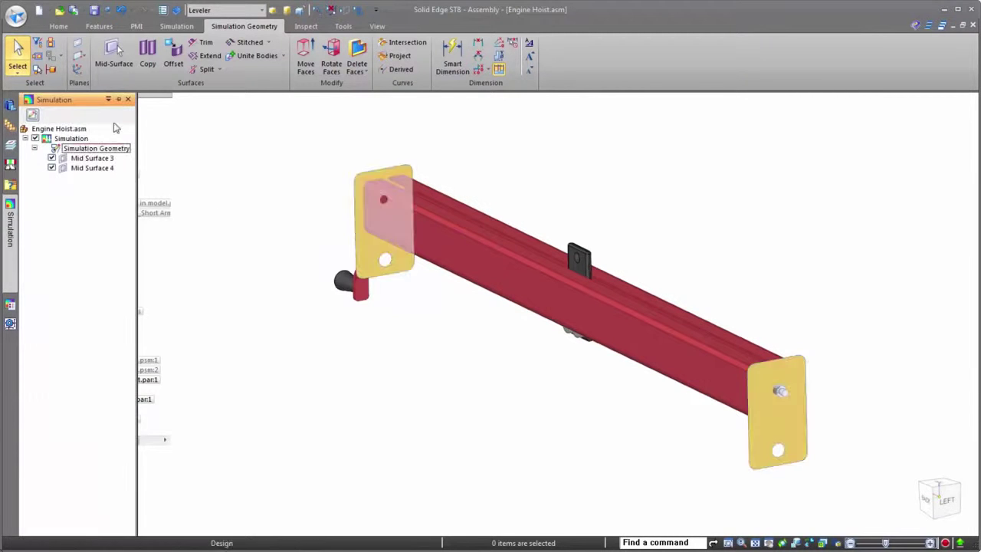
left_click(118, 99)
right_click(58, 156)
left_click(80, 176)
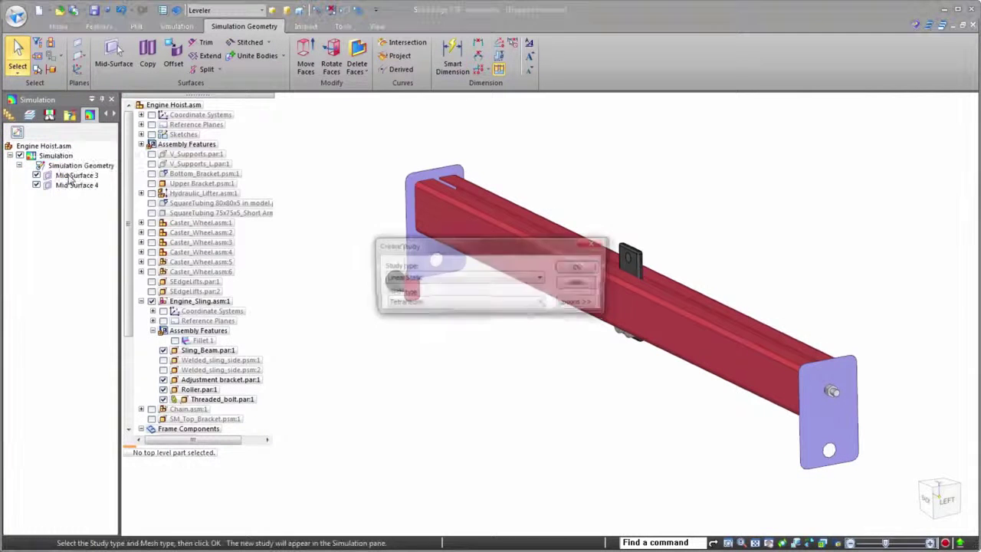
left_click(411, 307)
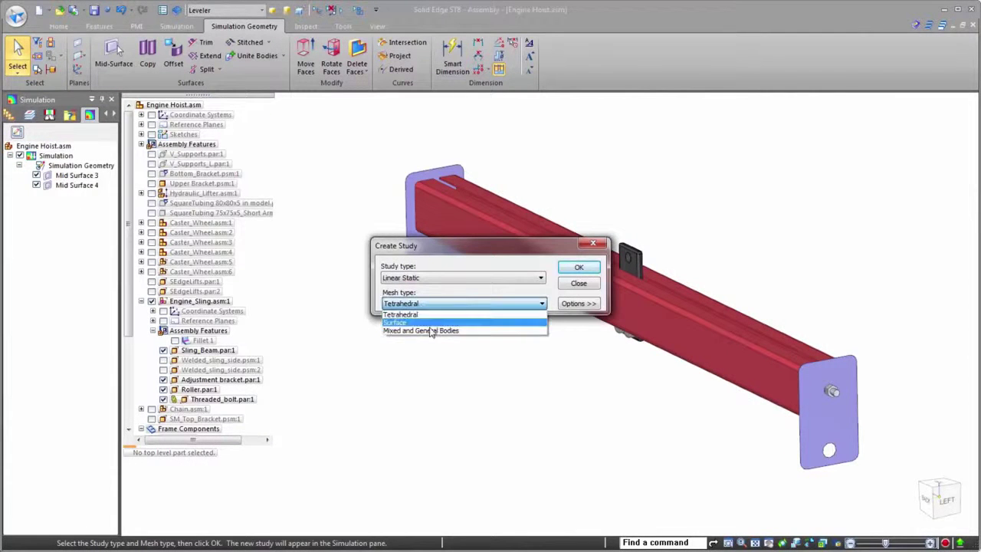
left_click(432, 334)
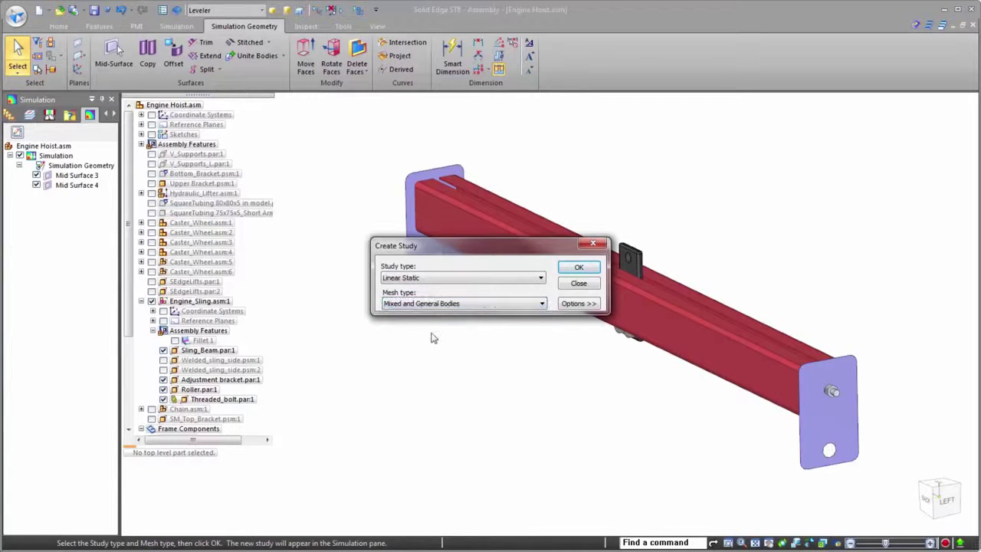
left_click(579, 269)
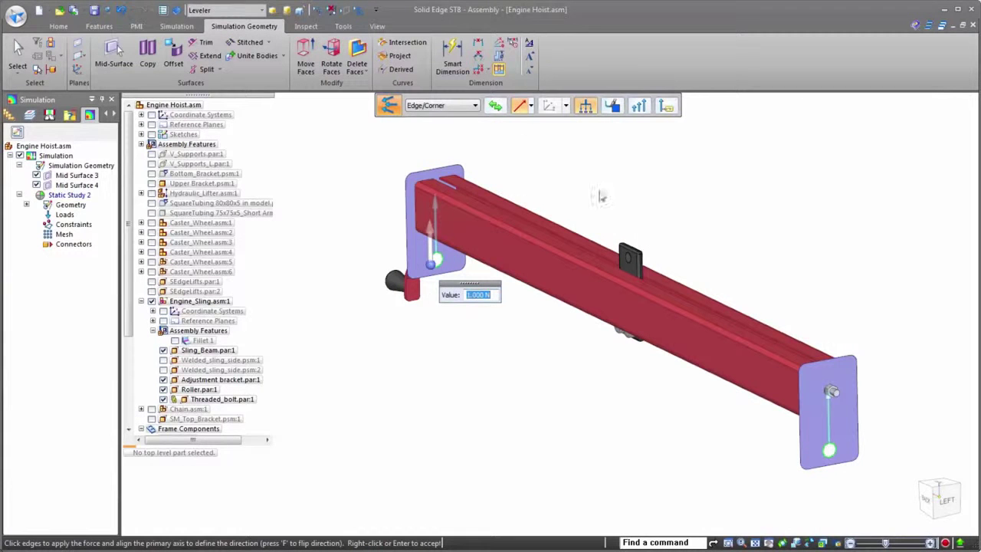
Step: Direct the force on the side plates' lower hole edges downward, and apply a feature constraint at the middle of the beam's underside
left_click(494, 108)
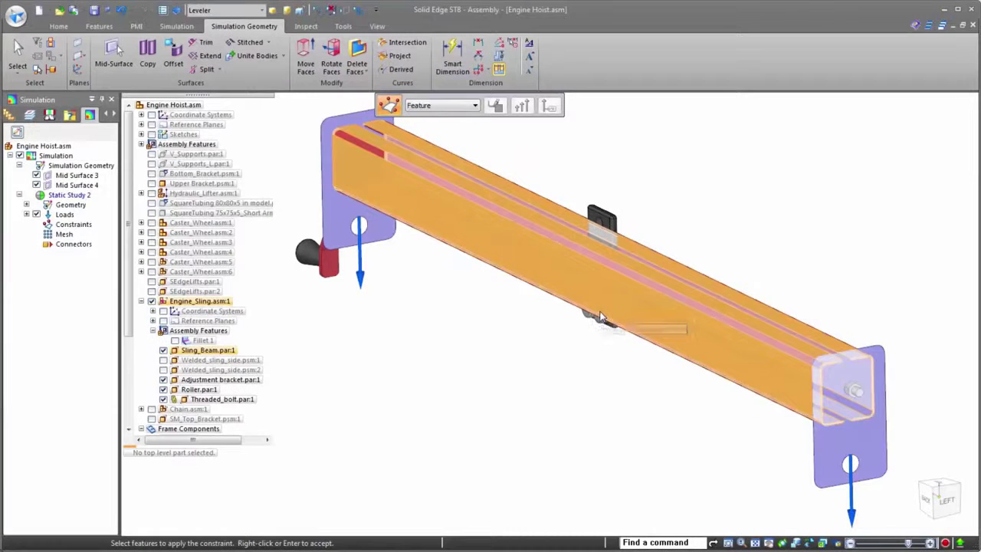
mouse_move(601, 317)
left_click(656, 360)
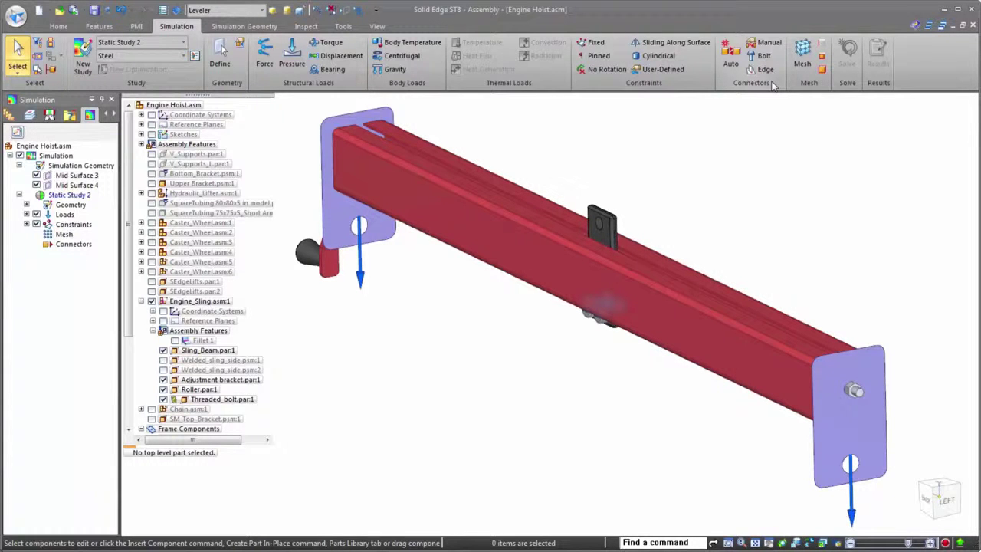
Step: Find automatic Glue connections between the sling beam, roller and both mid-surfaces with a search distance of 5.00 mm
left_click(731, 55)
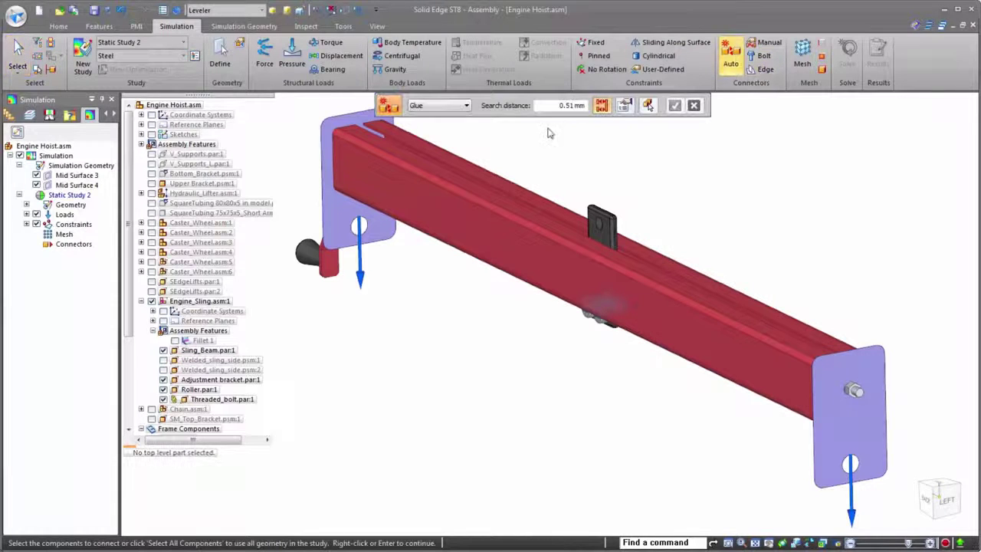
left_click(564, 109)
type("5")
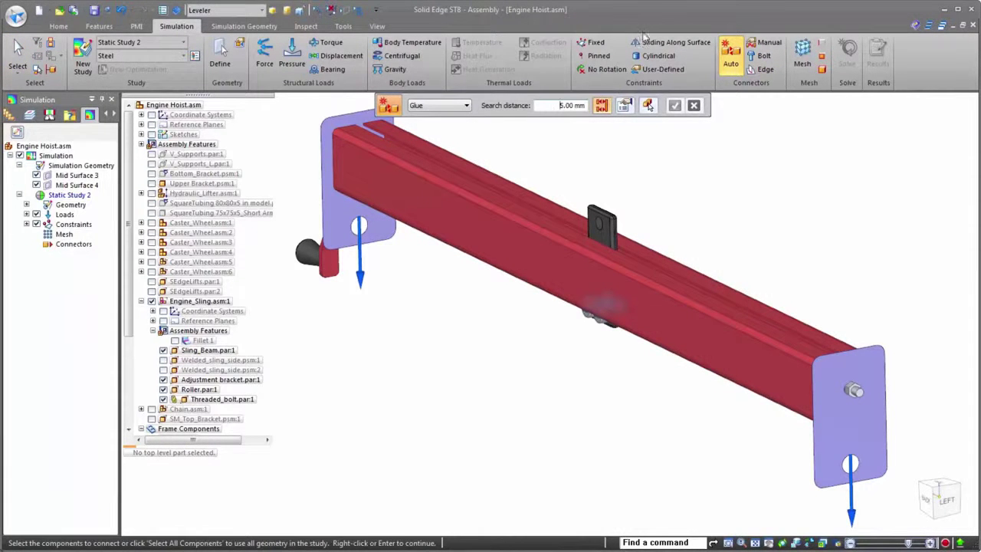
scroll(604, 214, "down", 1)
left_click_drag(884, 470, 351, 105)
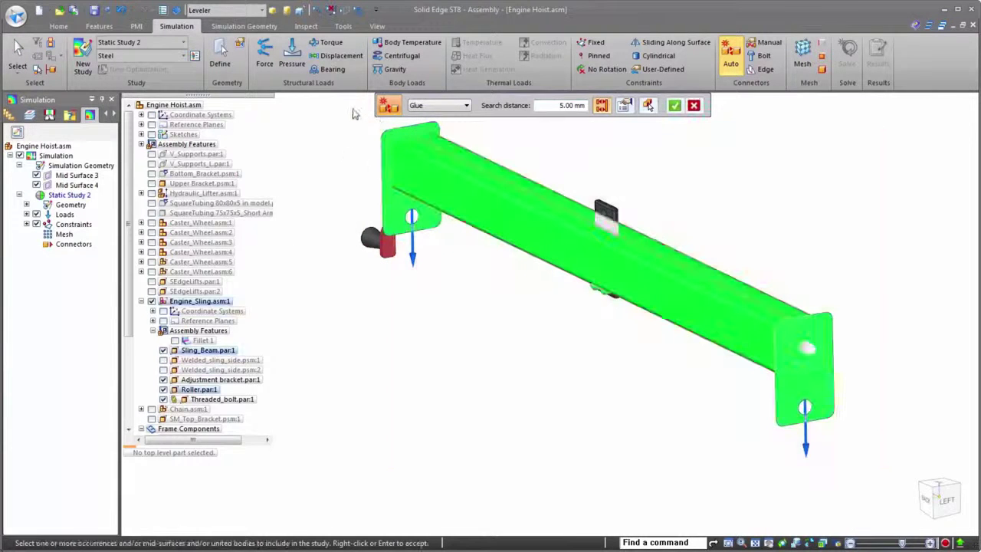
right_click(473, 273)
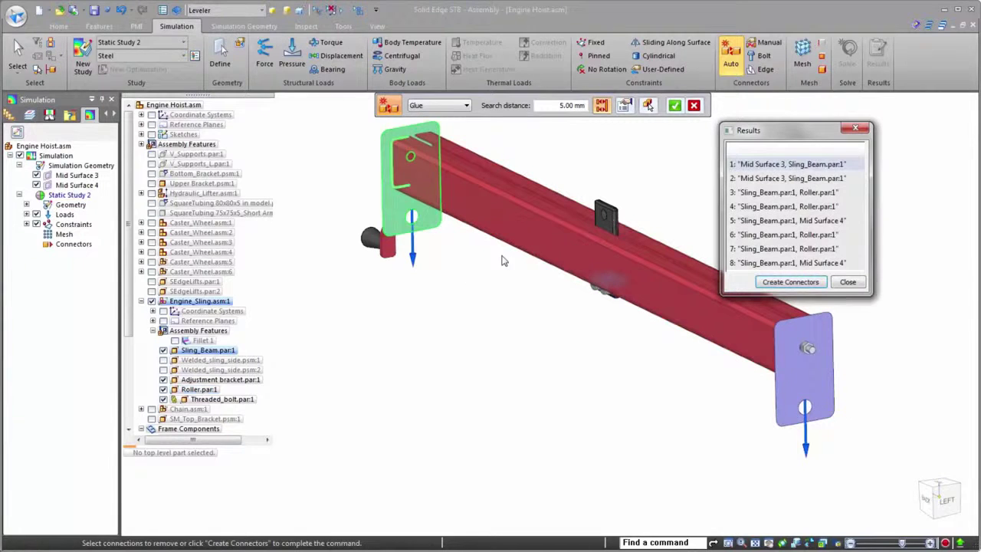
Step: Review each detected face pair in the connection results and create the glue connectors for all of them
key("Down")
key("Down")
key("Down")
key("Down")
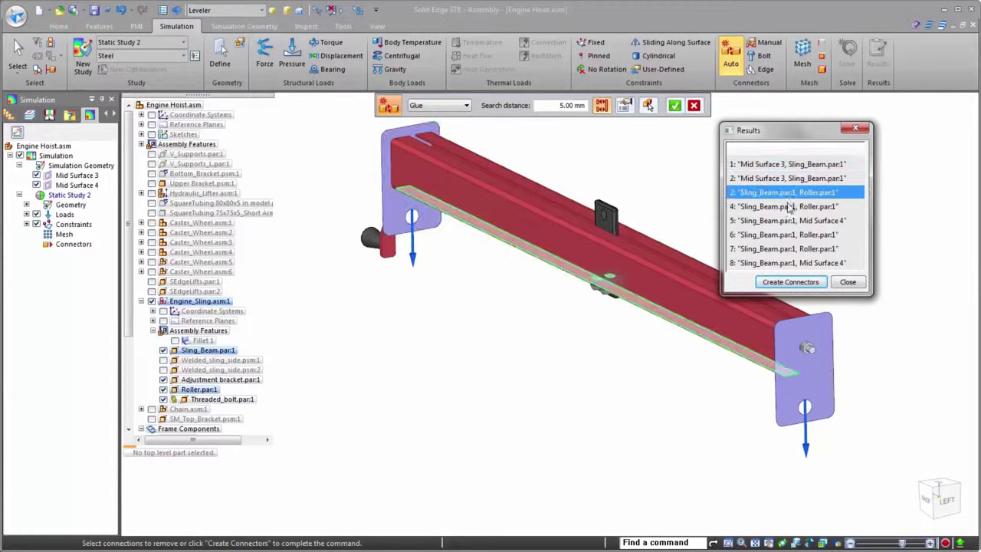
key("Down")
key("Down")
key("Down")
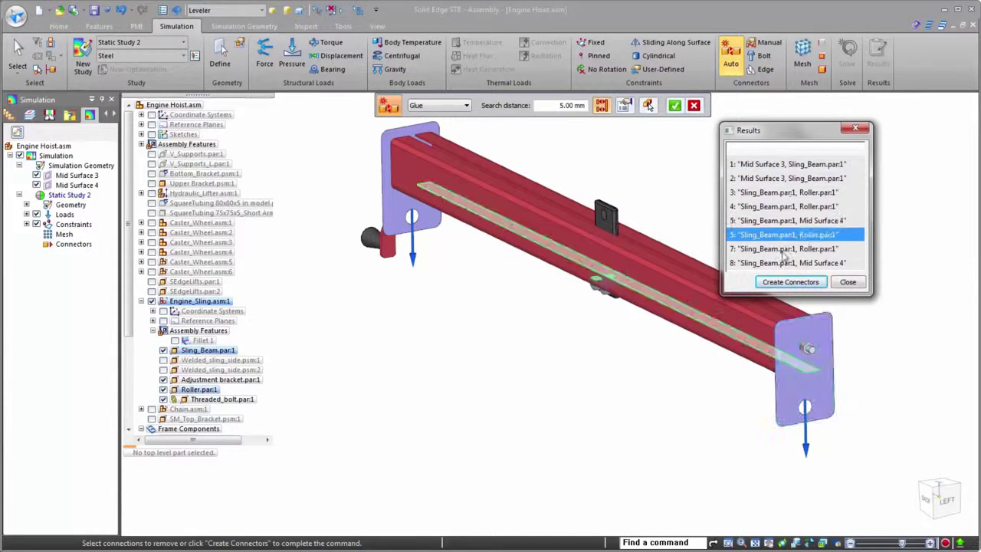
key("Down")
left_click(790, 282)
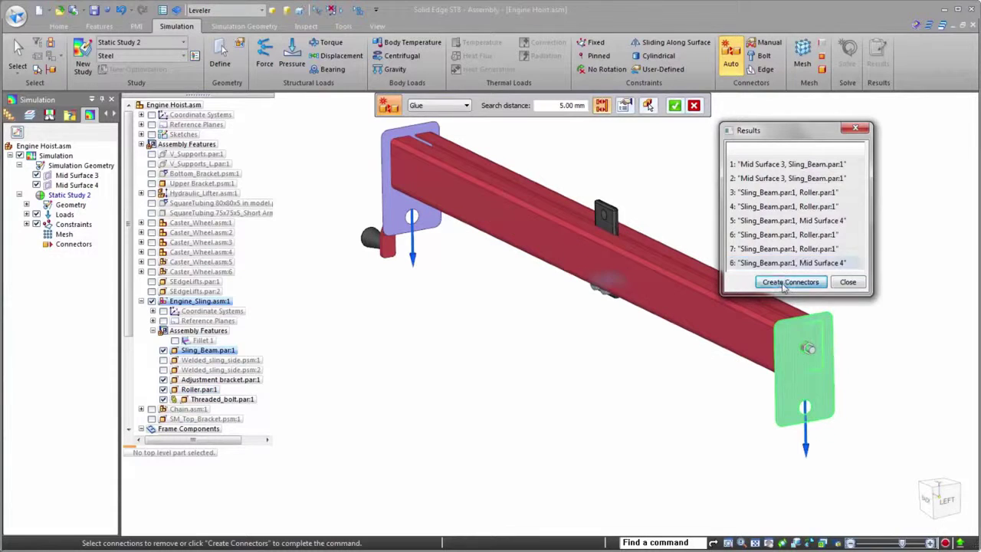
Step: Review the mixed mesh's sizing, solid and surface options, keep them, and mesh and solve the sling study
right_click(65, 234)
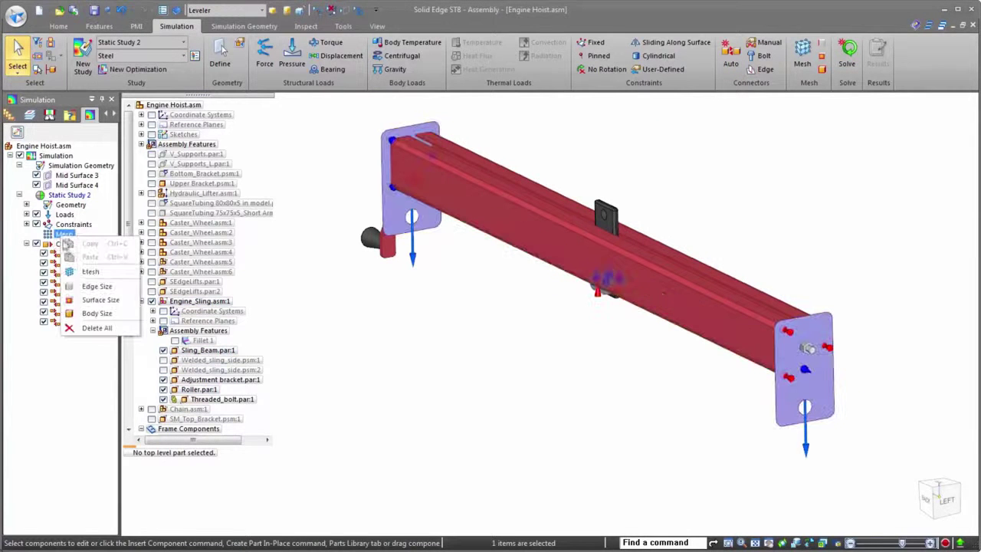
left_click(78, 273)
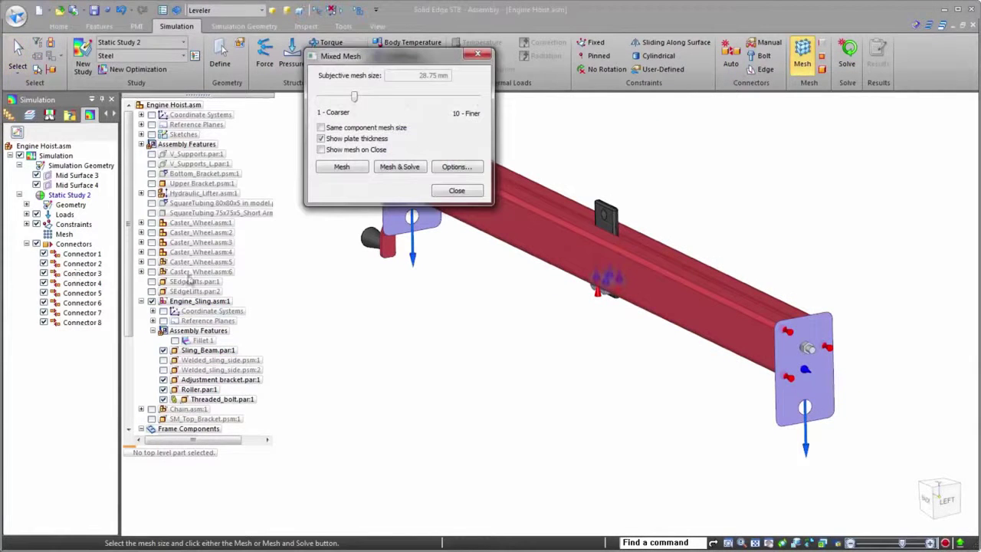
left_click(453, 167)
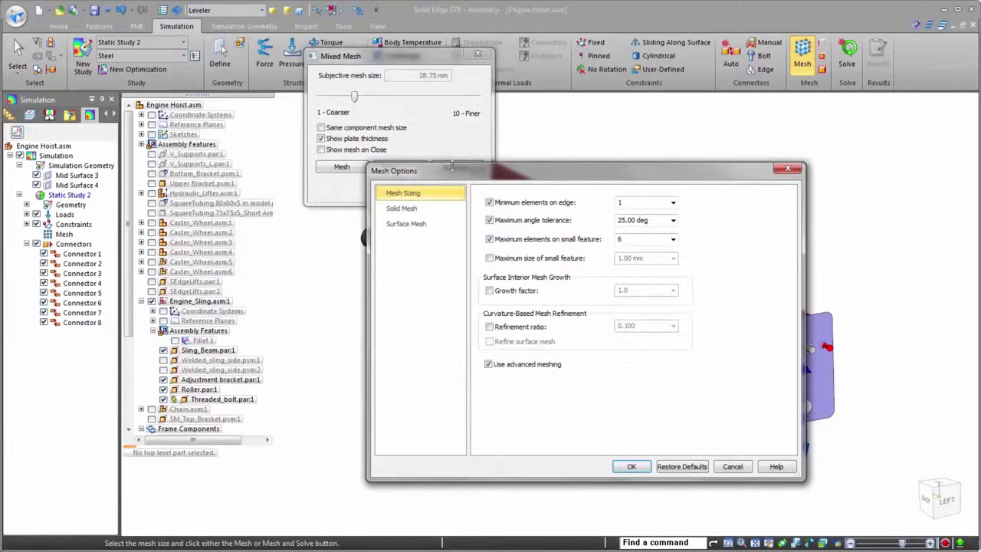
left_click(423, 208)
left_click(442, 226)
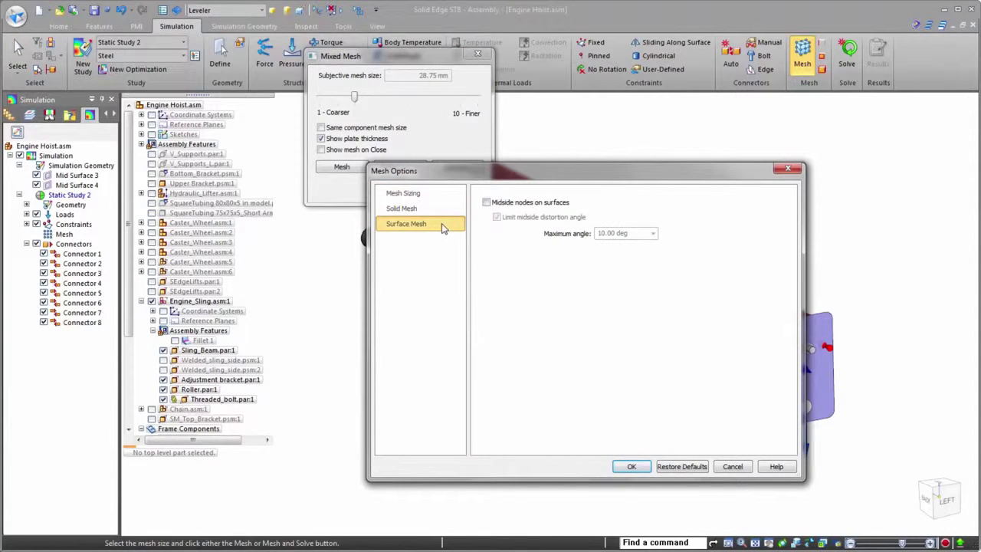
left_click(444, 195)
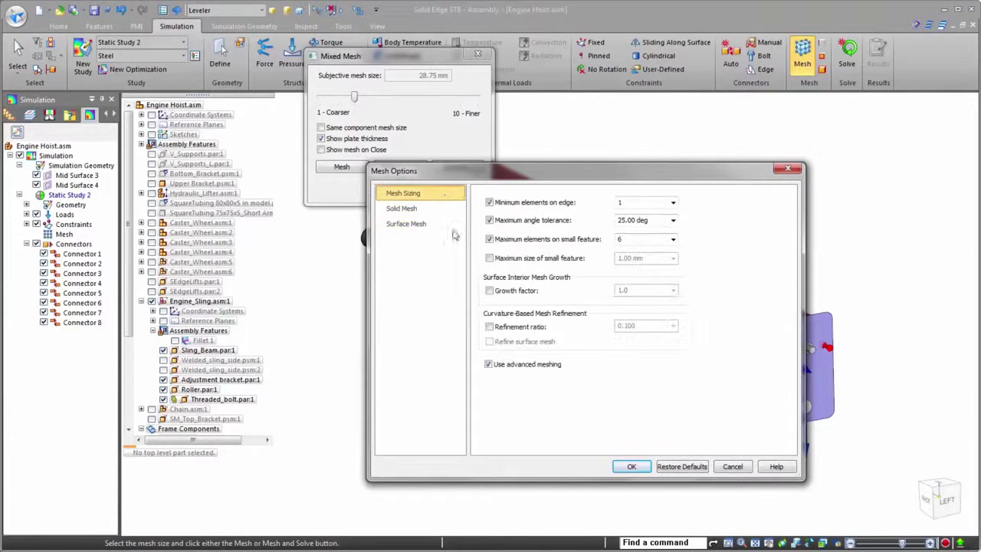
left_click(631, 467)
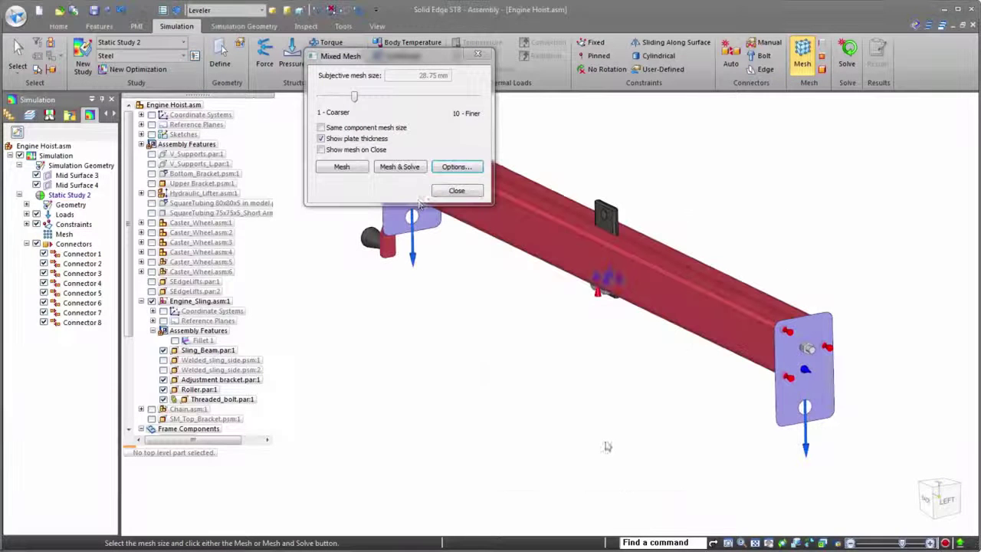
left_click(397, 168)
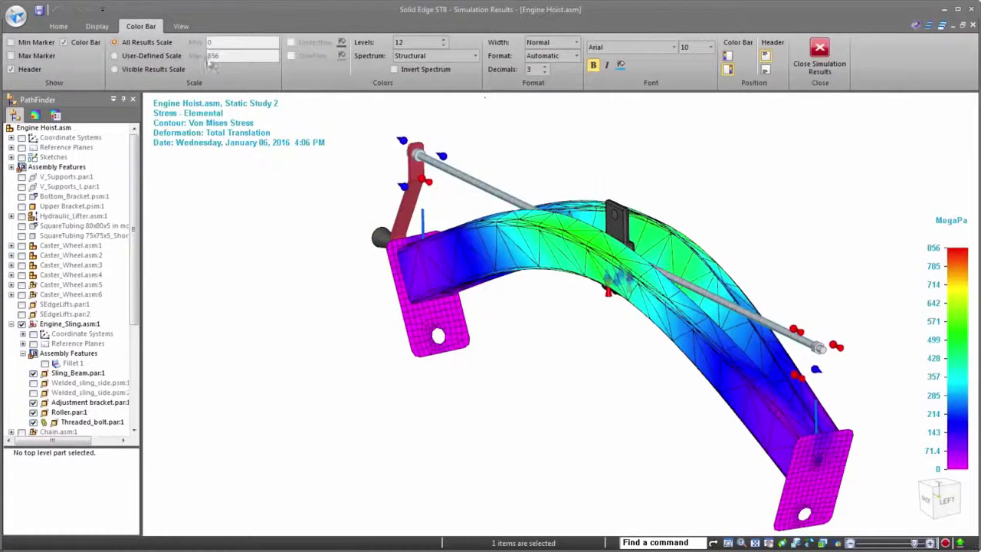
Step: Display the total translation displacement results of the sling with the deformation at actual scale
left_click(58, 28)
left_click(494, 56)
left_click(462, 68)
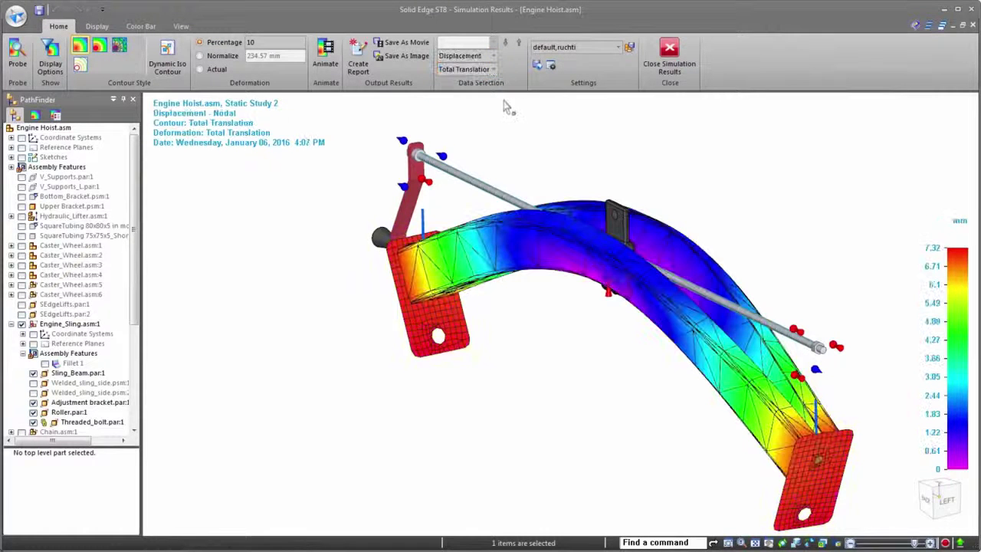
left_click(200, 69)
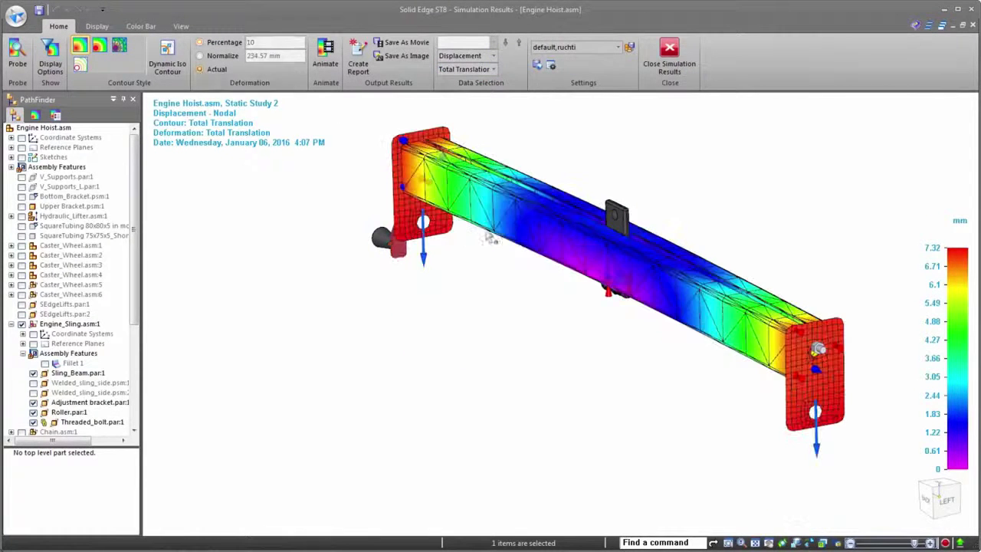
Step: Animate the sling's displacement, examine the deformation at the beam's end plate, and close the simulation results
left_click(331, 65)
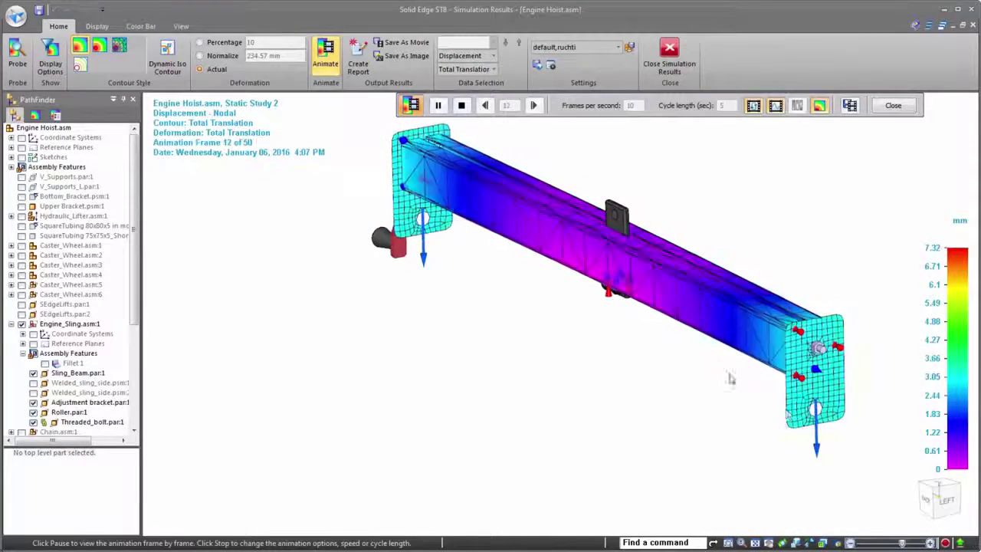
scroll(835, 423, "up", 5)
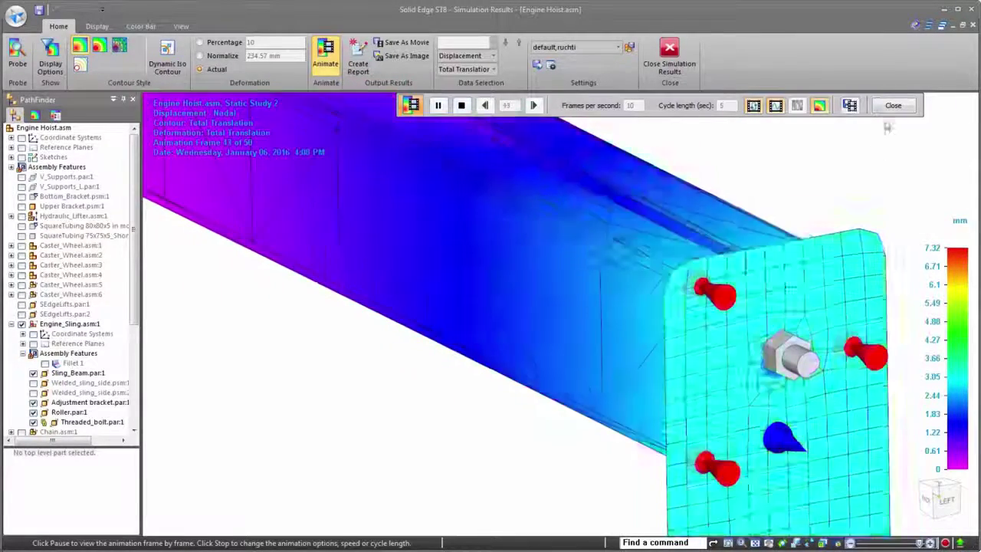
left_click(891, 106)
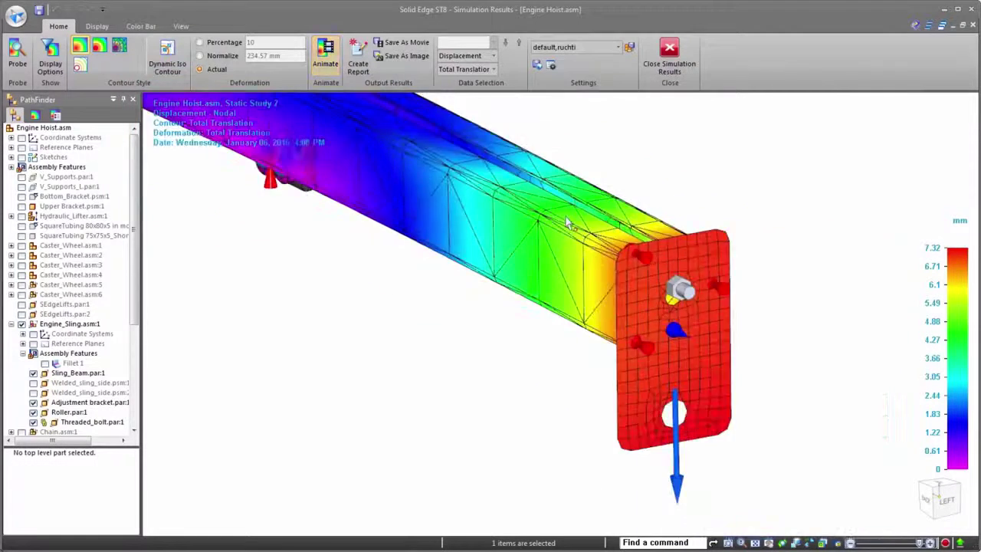
scroll(780, 443, "down", 4)
scroll(765, 475, "up", 2)
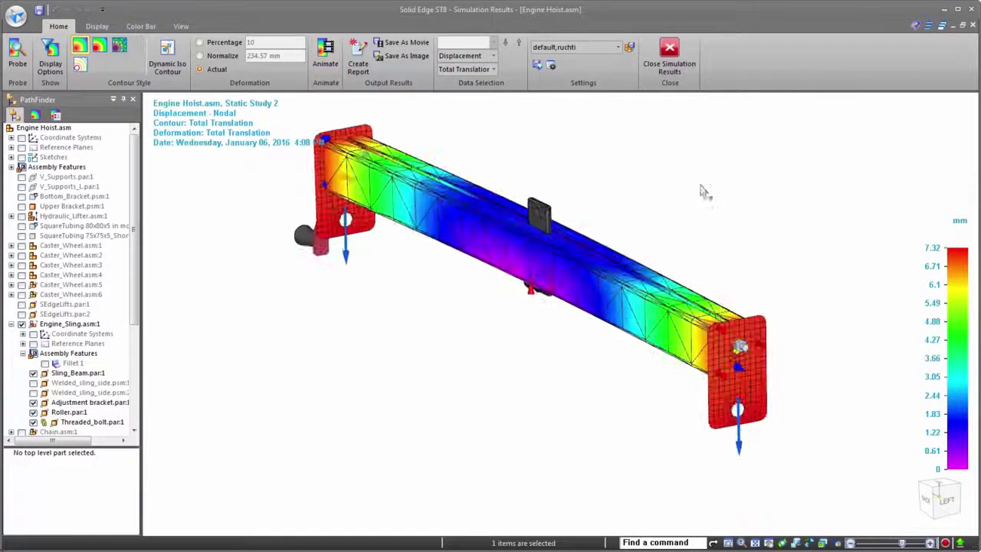
left_click(671, 51)
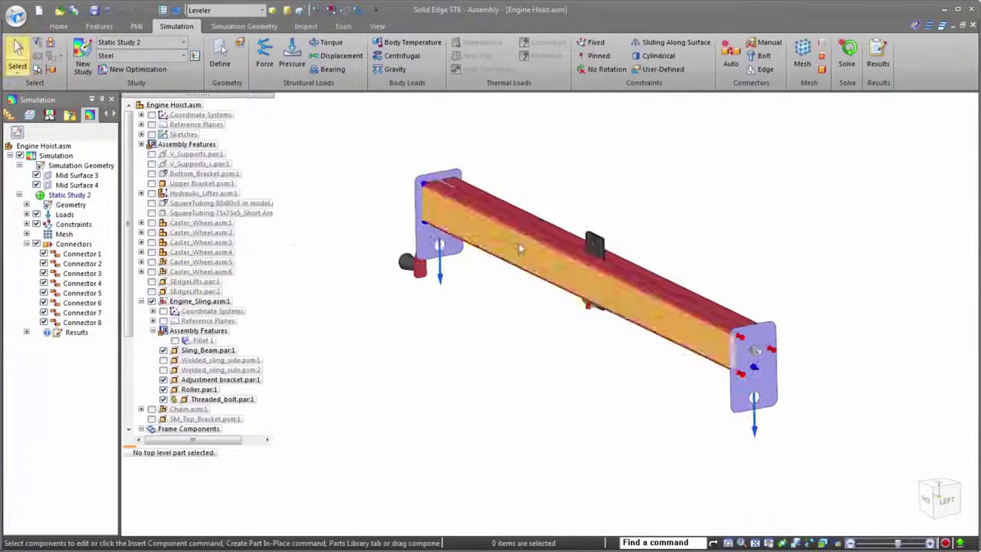
Step: Set the sling beam's length to 600 mm
left_click(521, 248)
left_click(579, 320)
type("600")
key("Return")
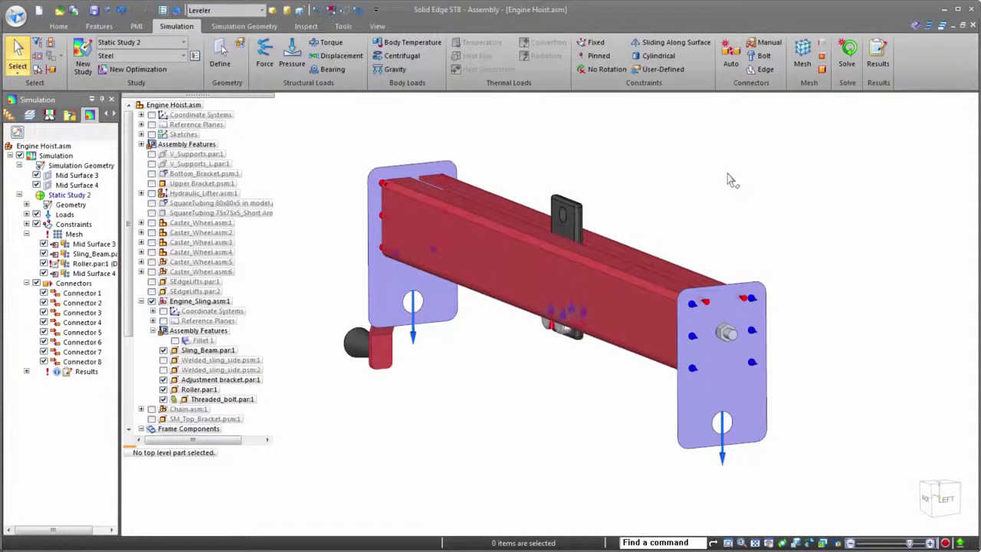
Step: Create a new optimization with Total Translation as the design objective, type Target, and a target value of 1.00 mm
left_click(152, 75)
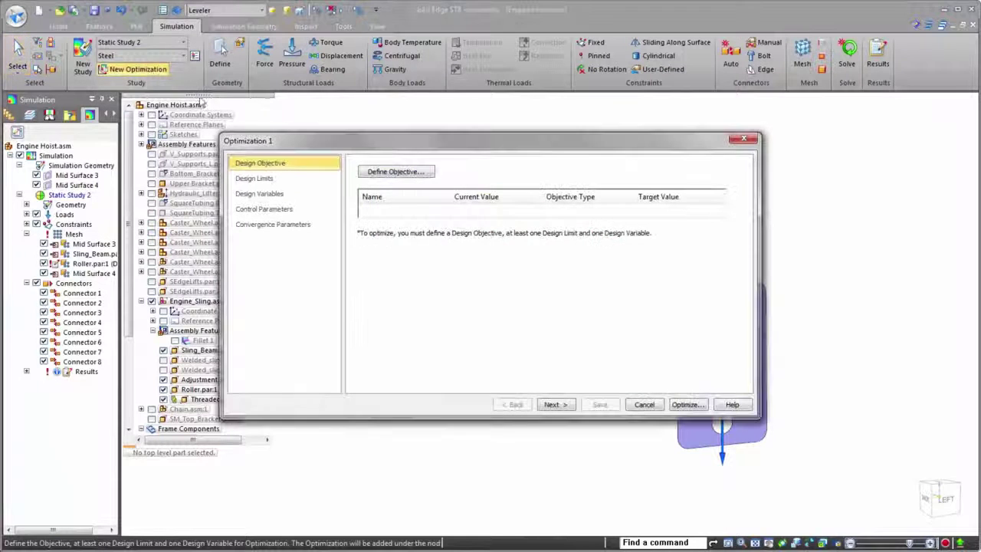
left_click(398, 173)
double_click(478, 134)
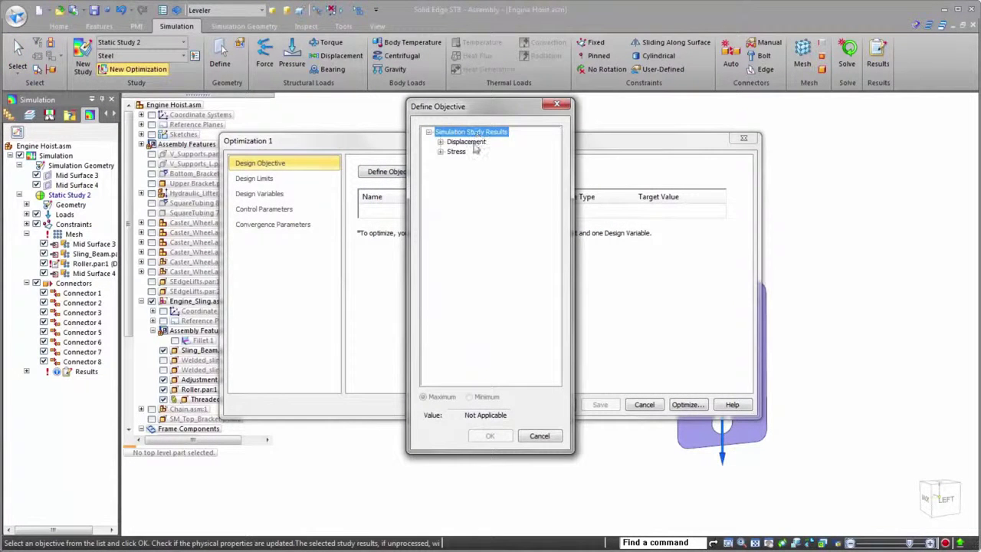
double_click(473, 143)
double_click(473, 154)
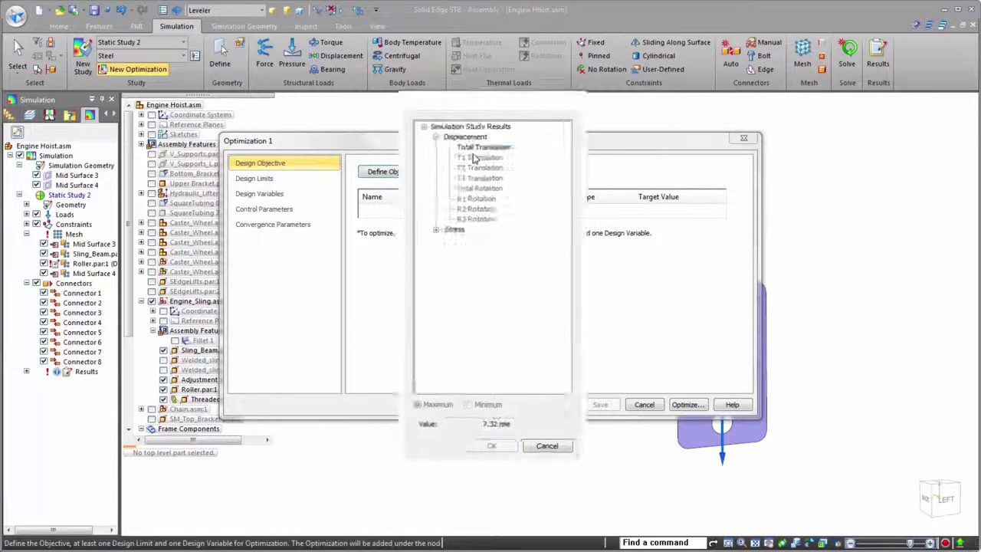
left_click(576, 214)
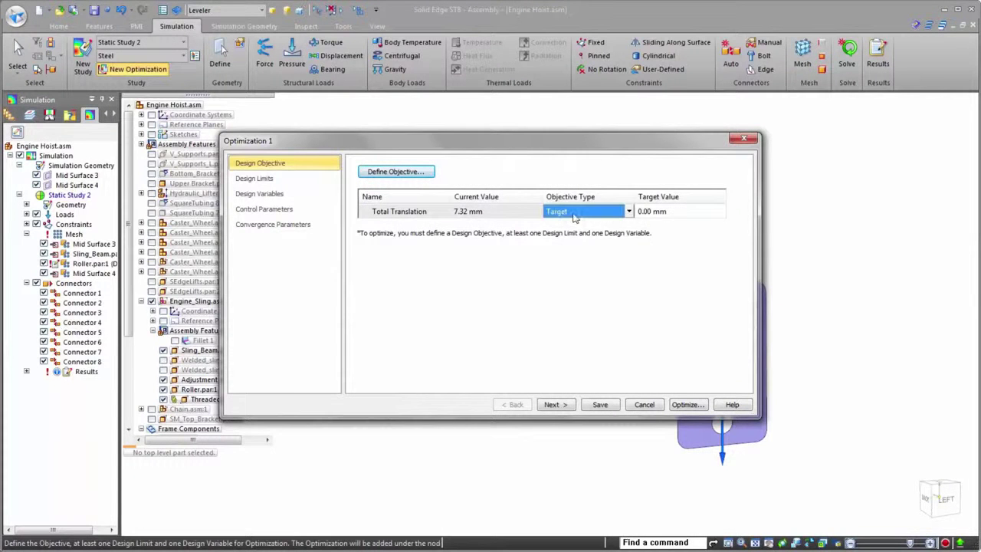
left_click(646, 215)
type("1")
key("Return")
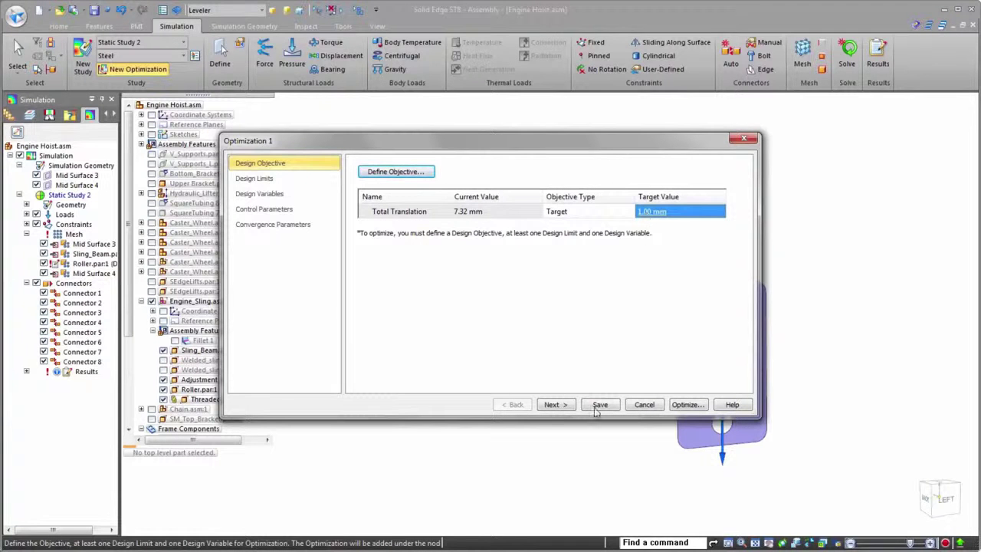
Step: Add a Von Mises Stress design limit with an inclusive range from 0 to 190 MegaPa
left_click(554, 404)
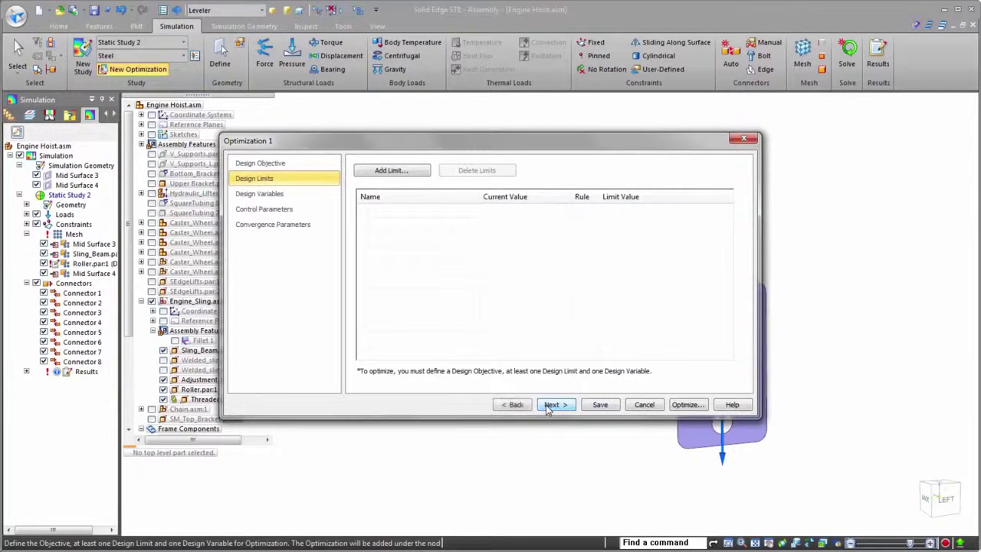
left_click(393, 170)
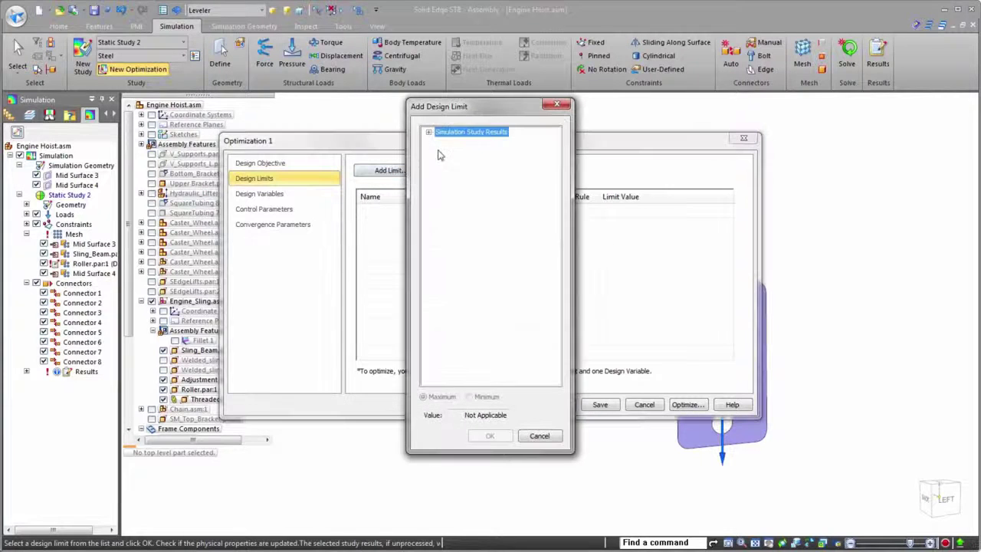
double_click(454, 135)
double_click(458, 153)
double_click(481, 210)
left_click(585, 211)
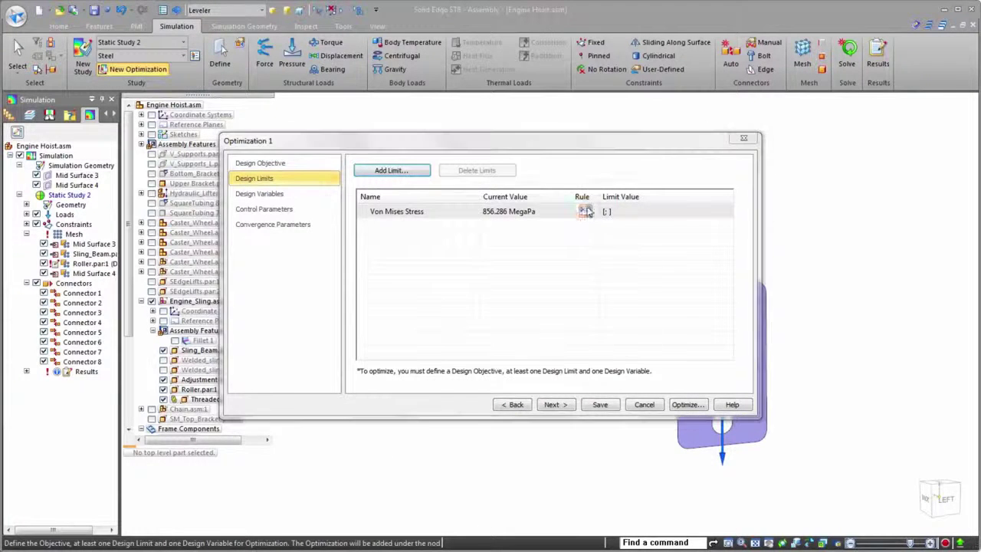
left_click(464, 294)
left_click(458, 306)
left_click(560, 294)
left_click(559, 306)
type("190")
key("Return")
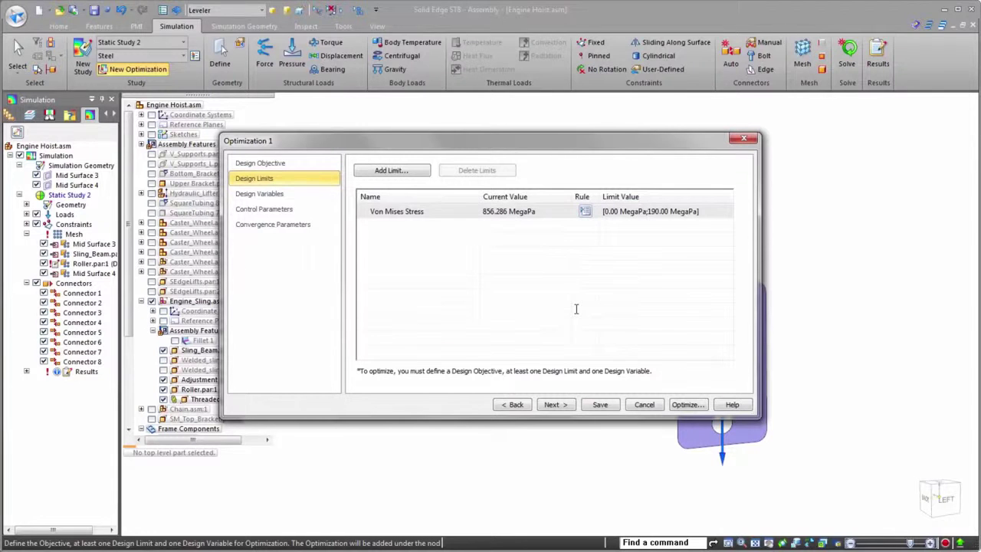
Step: Add the sling beam's Linear_9 and Linear_8 dimensions as peer design variables with their existing range limits
left_click(552, 405)
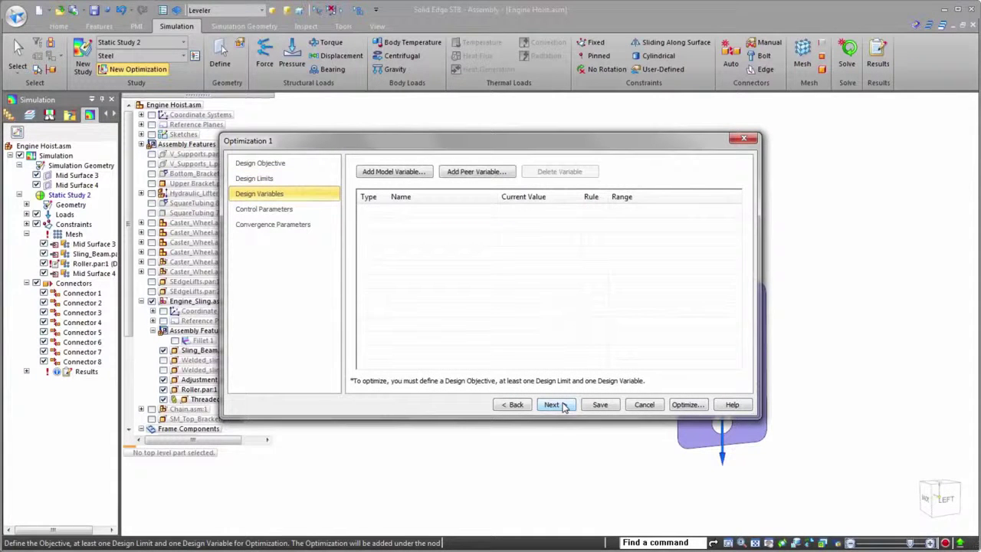
left_click(482, 174)
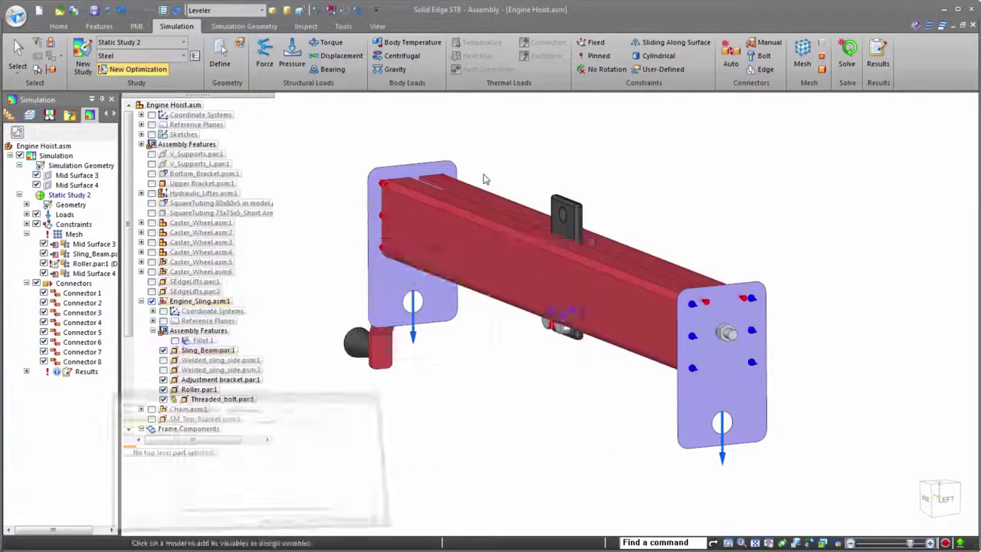
left_click(480, 241)
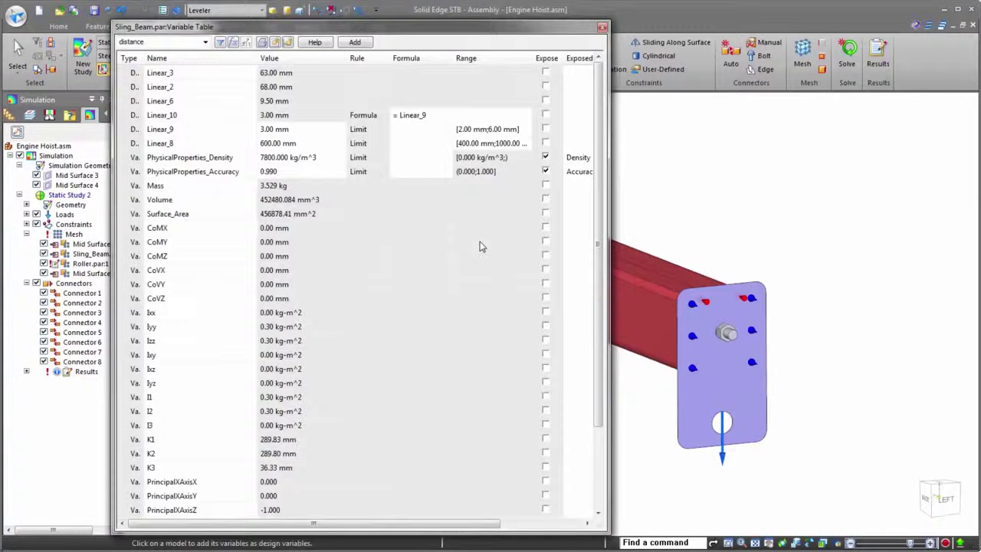
left_click(195, 132)
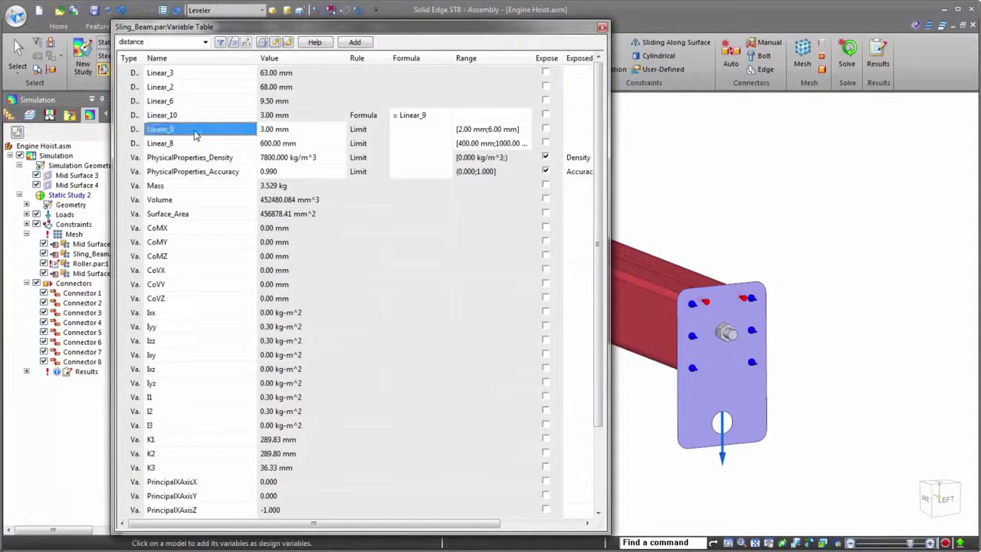
left_click(196, 144, "ctrl")
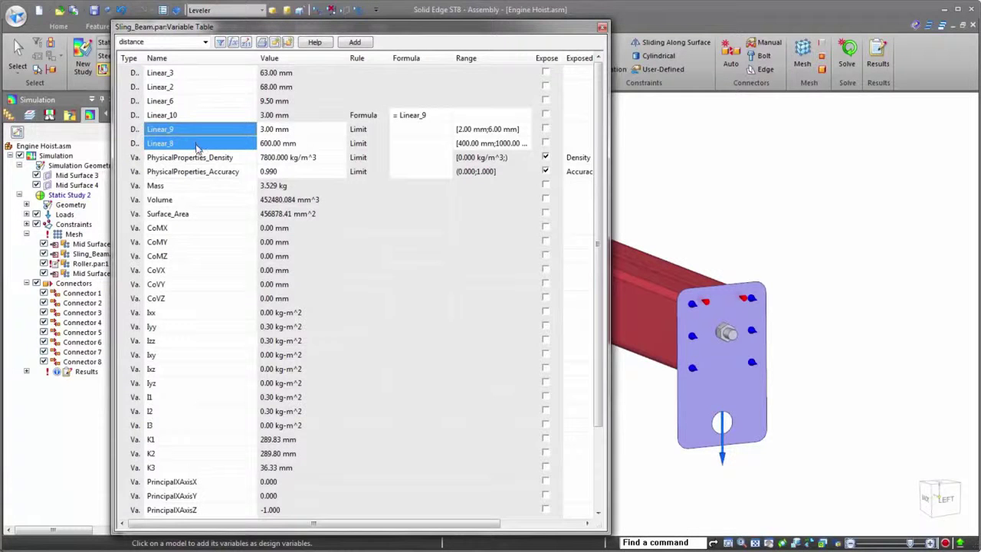
left_click(355, 42)
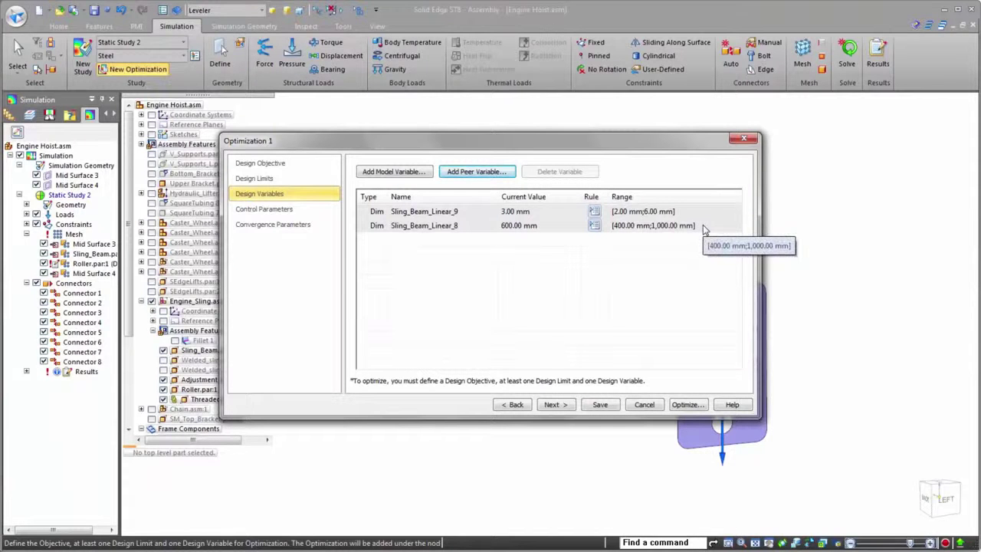
Step: Keep the maximum of 20 iterations and the existing convergence parameters, and run the optimization
left_click(567, 406)
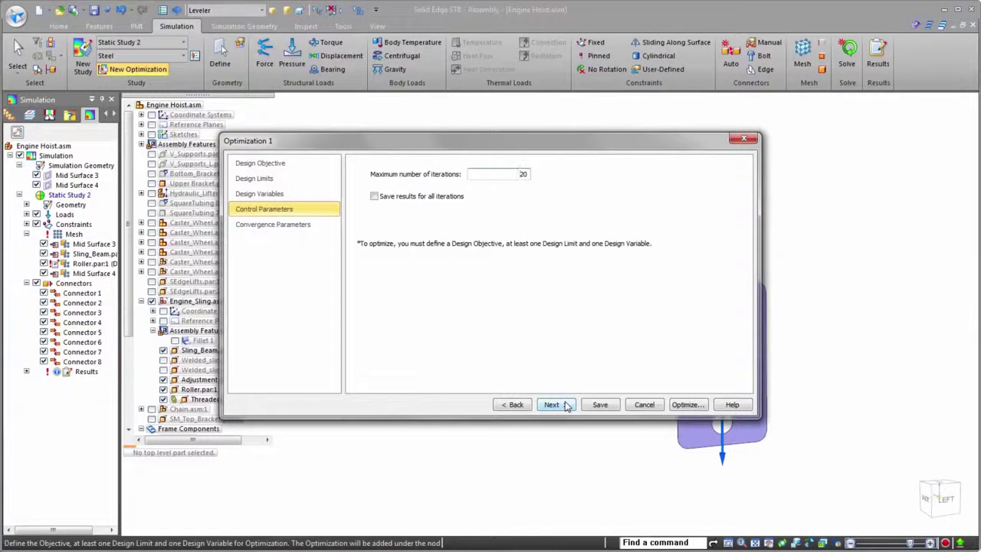
left_click(553, 405)
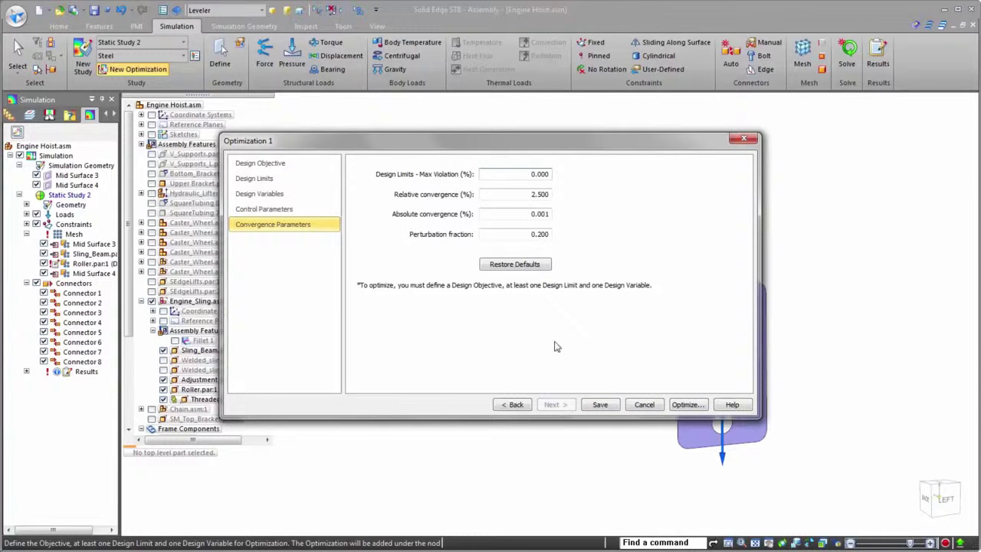
left_click(687, 405)
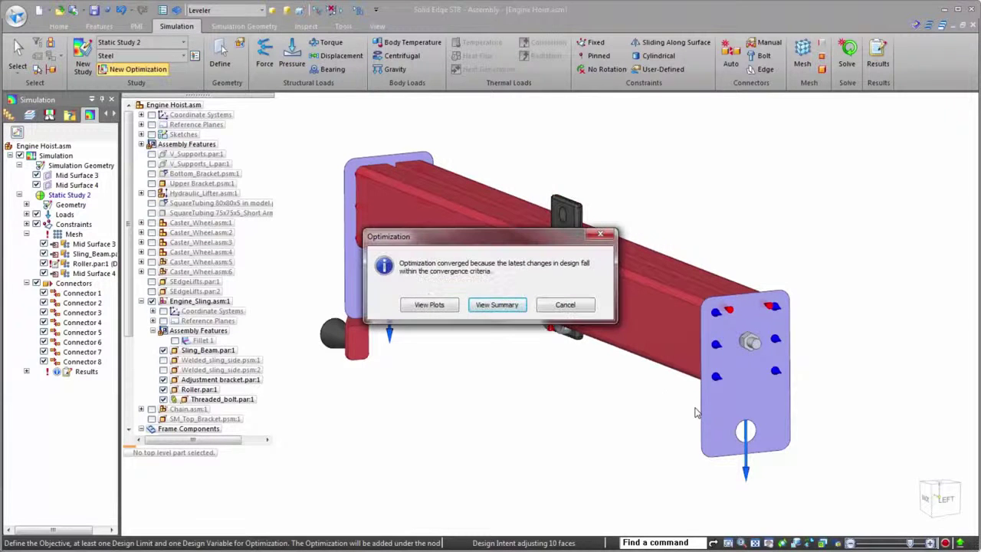
Step: Open the optimization summary in Excel and examine the target value, the design variables' values and ranges, and the results of each iteration
left_click(495, 310)
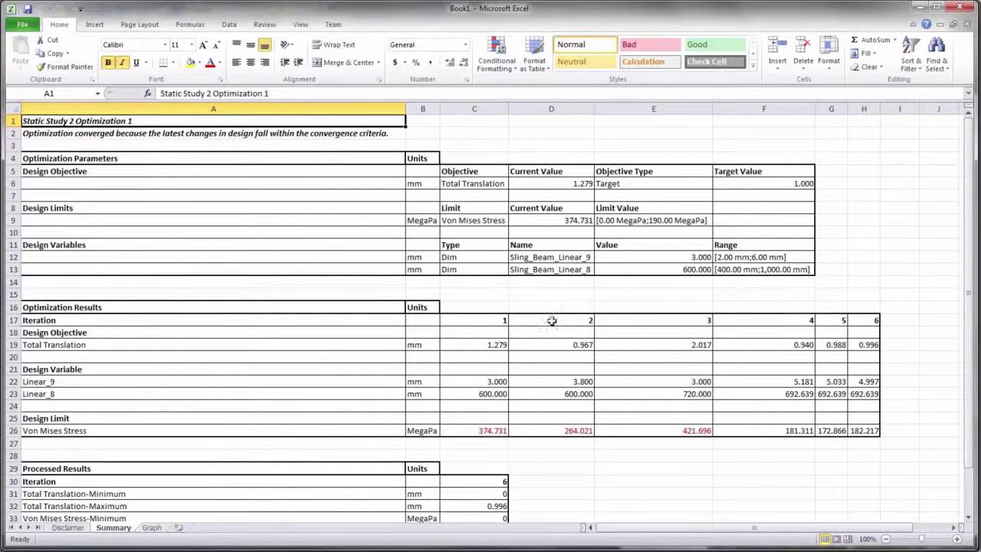
left_click(774, 184)
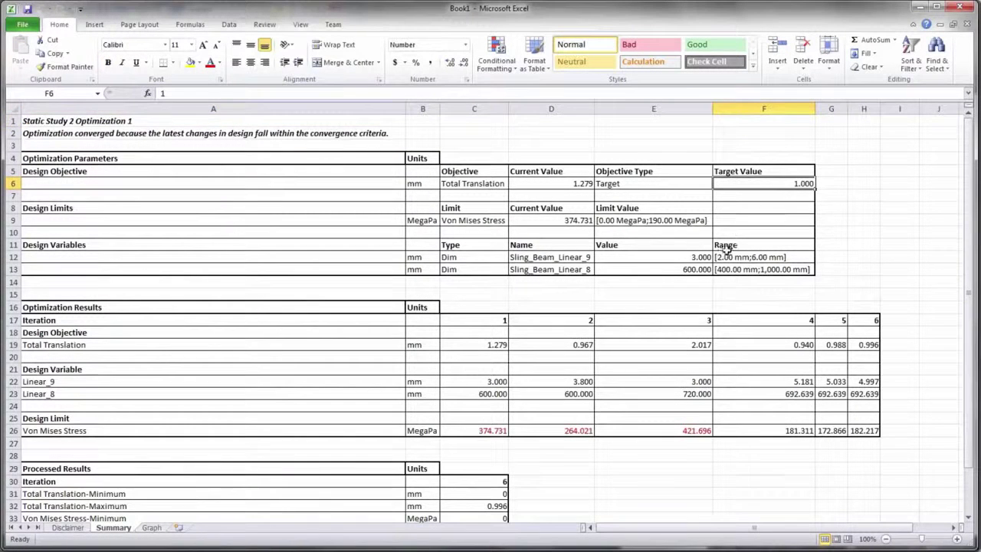
left_click_drag(685, 258, 723, 272)
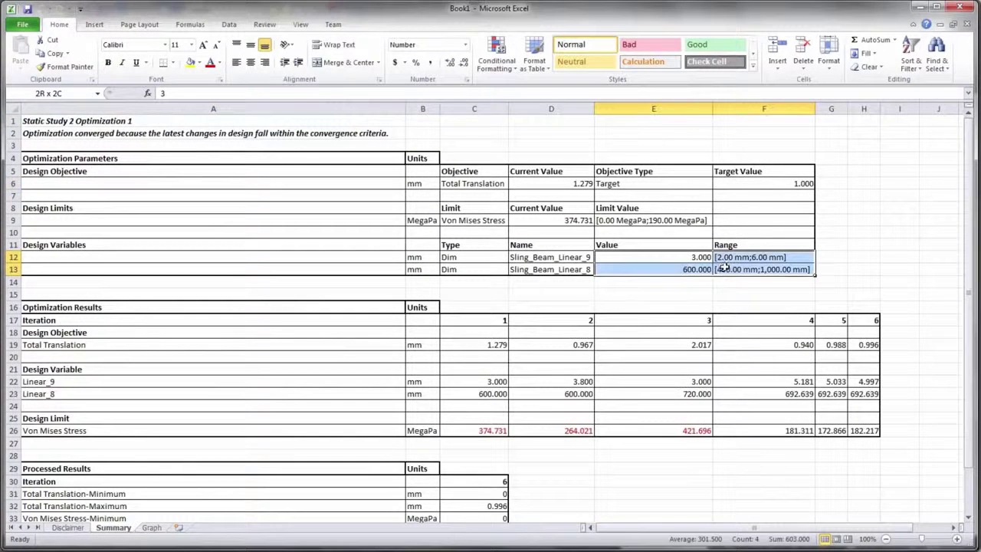
left_click(489, 347)
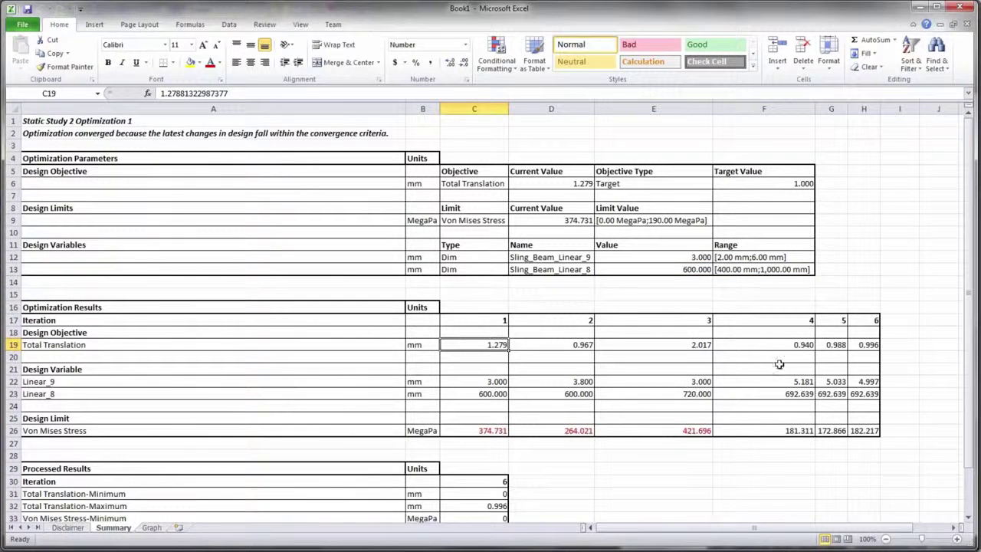
left_click_drag(856, 344, 863, 430)
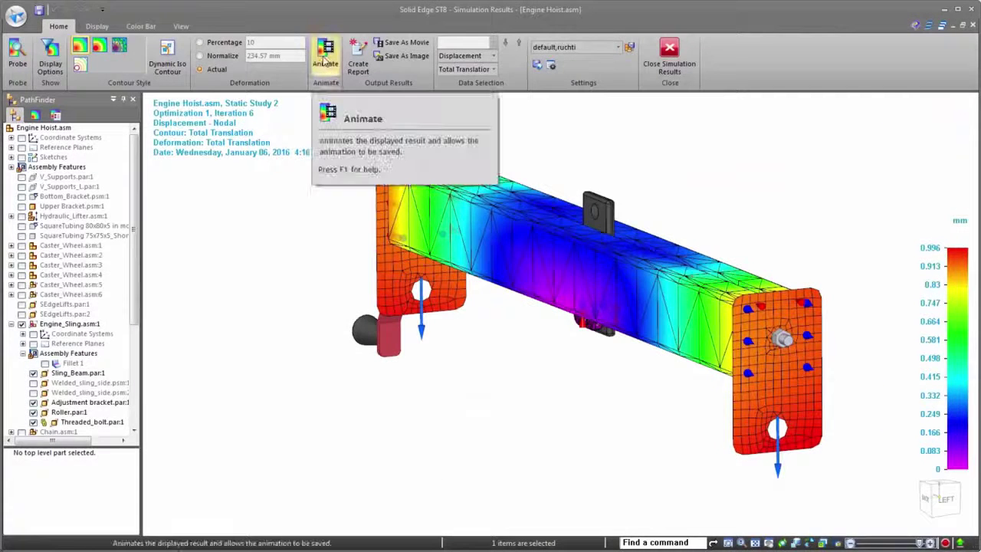
Step: Animate the optimized sling's Total Translation result, look at the movie export without saving, and close the animation
left_click(325, 61)
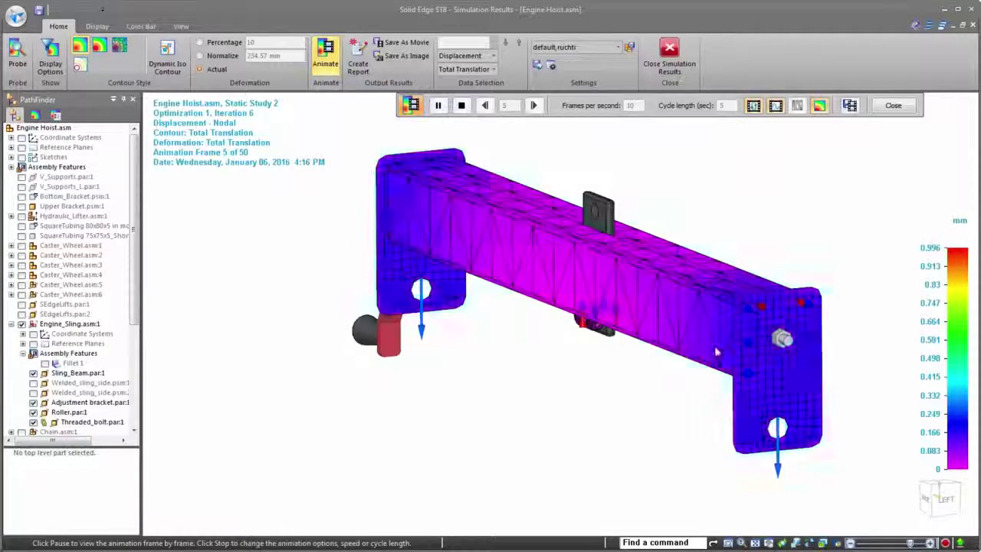
scroll(787, 341, "up", 5)
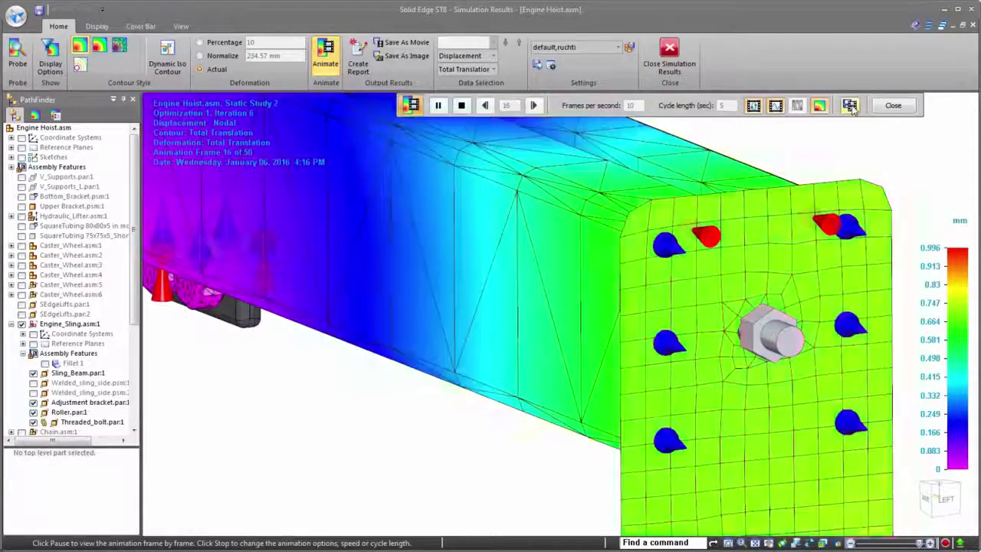
left_click(849, 105)
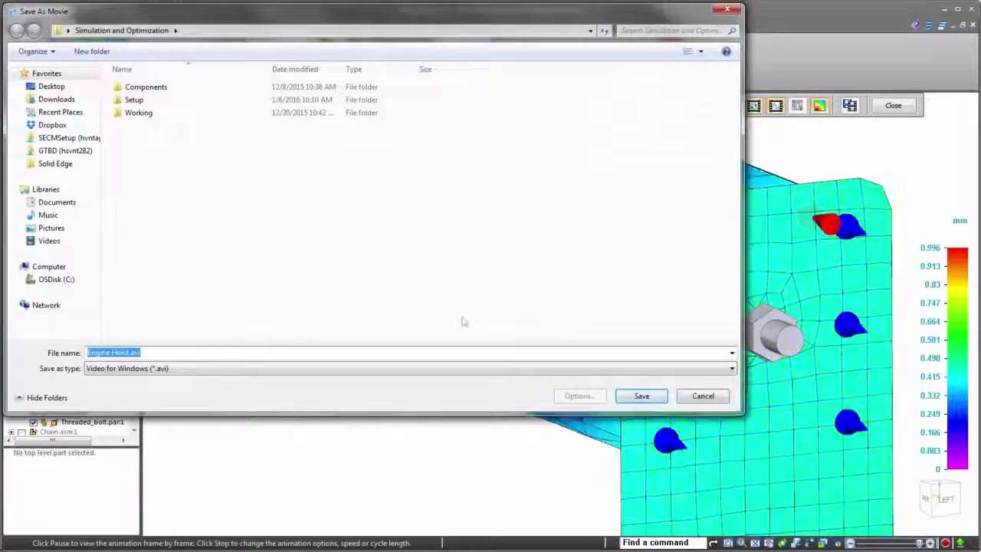
left_click(723, 401)
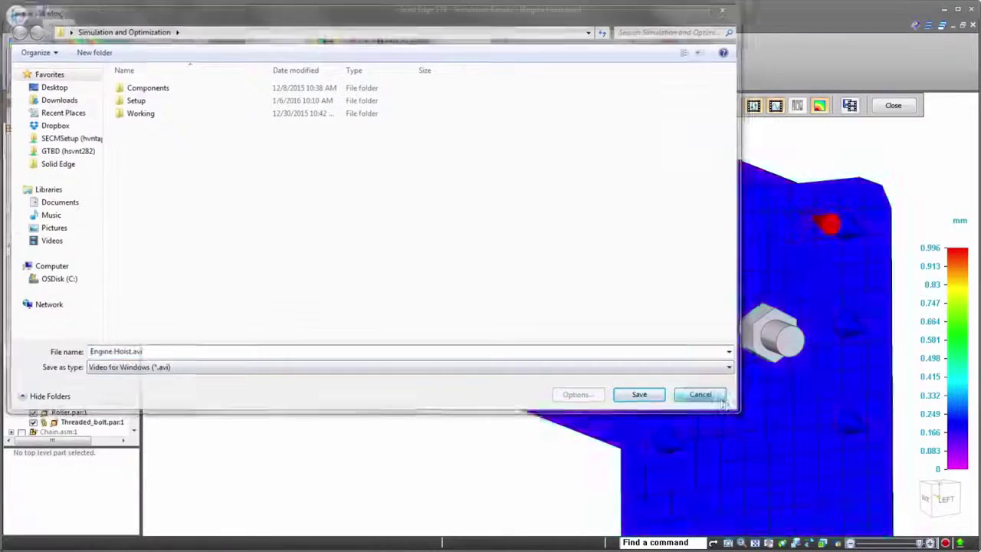
left_click(892, 105)
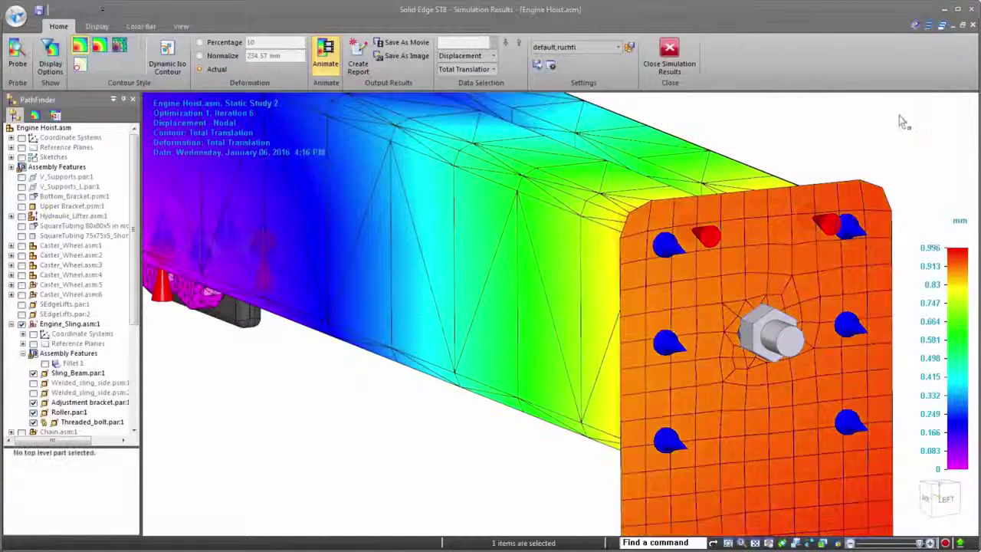
scroll(728, 380, "down", 5)
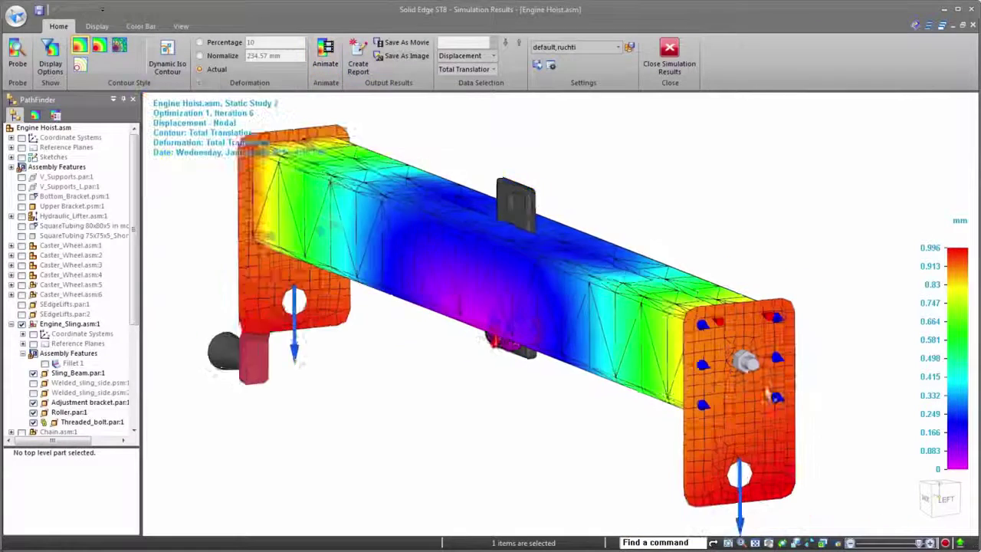
Step: Review the study report in Word, going from the table of contents to the displacement and stress results in the Results section
scroll(742, 395, "down", 2)
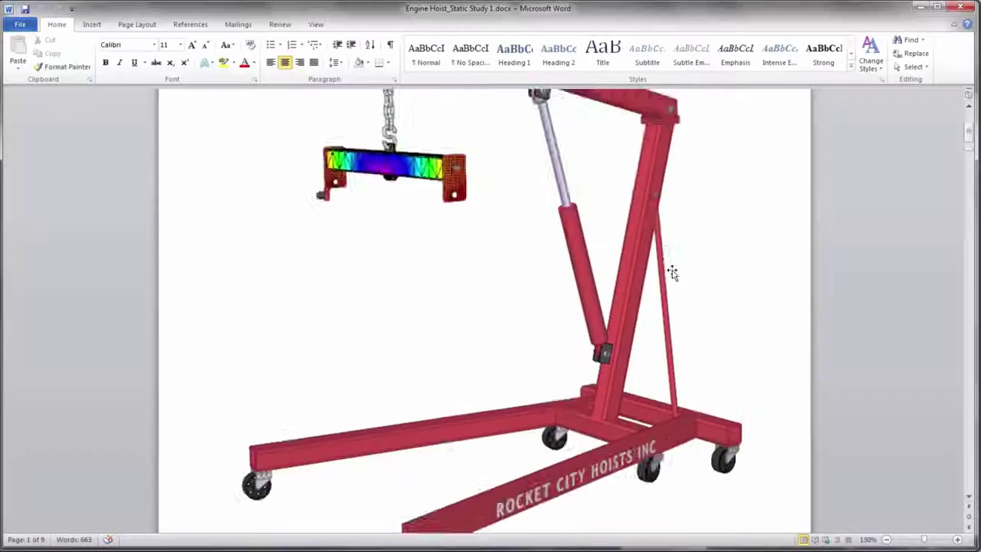
scroll(668, 273, "down", 5)
scroll(669, 292, "down", 15)
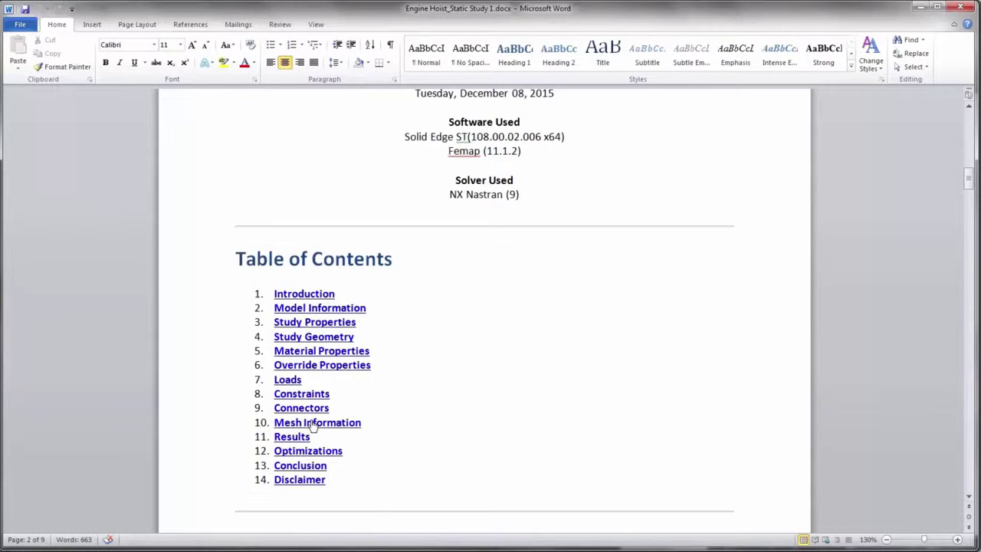
left_click(292, 438, "ctrl")
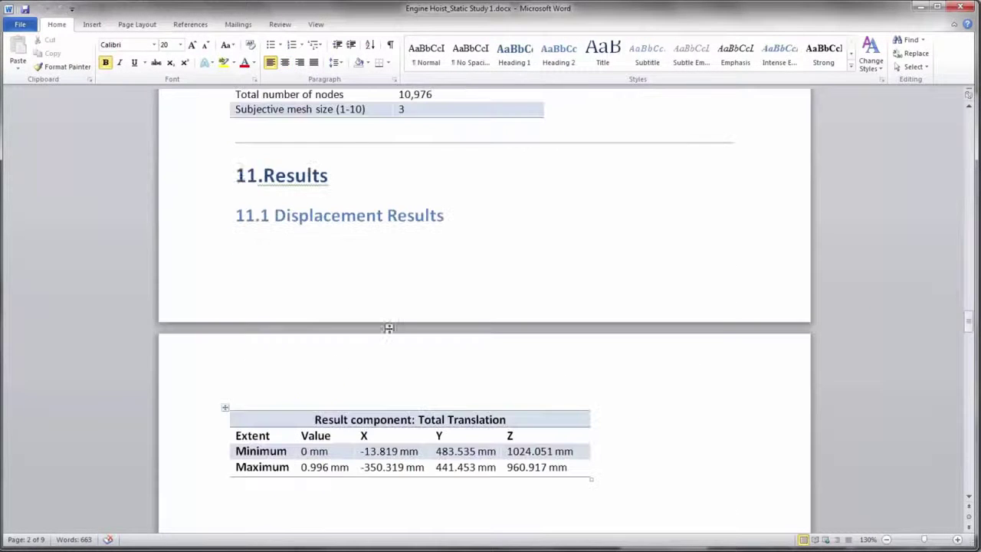
scroll(389, 330, "down", 15)
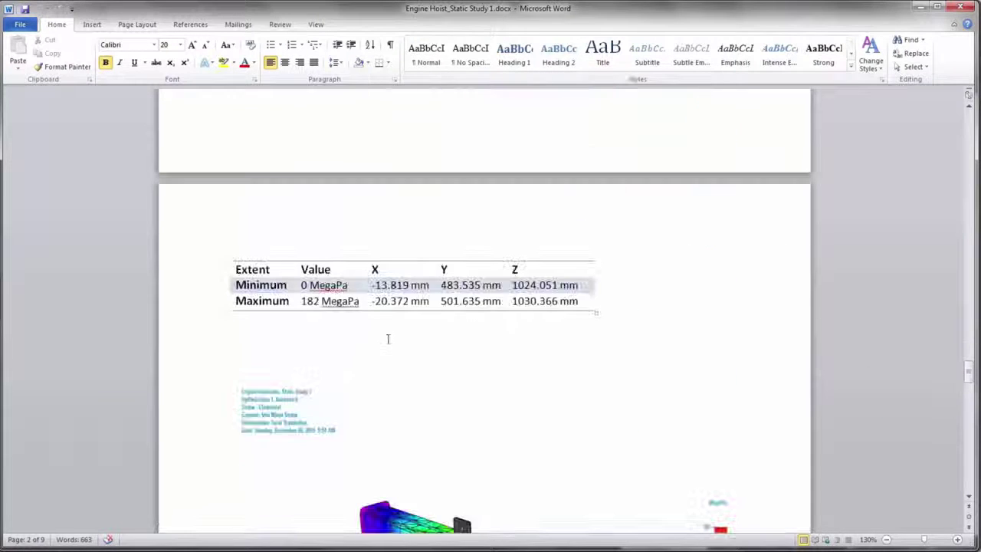
scroll(388, 338, "down", 4)
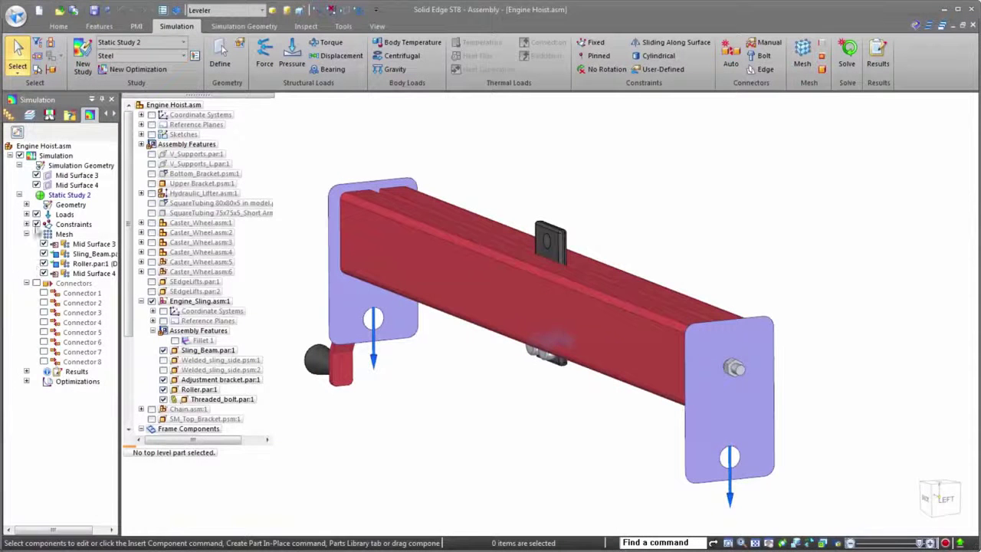
Step: Hide the constraints and loads of Static Study 2
left_click(37, 225)
left_click(37, 215)
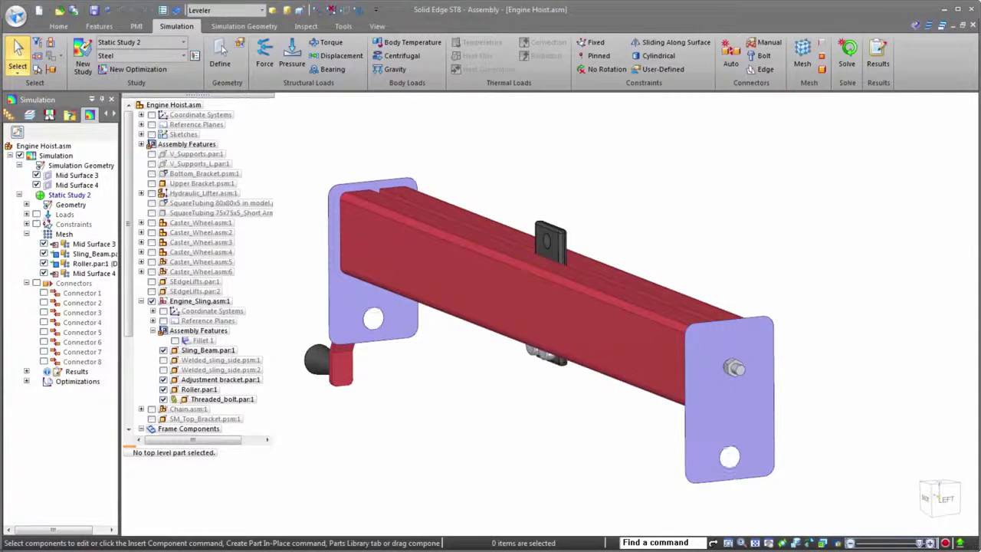
scroll(630, 259, "down", 3)
Step: Apply the All display configuration to show the complete engine hoist, and minimize the ribbon
left_click(262, 10)
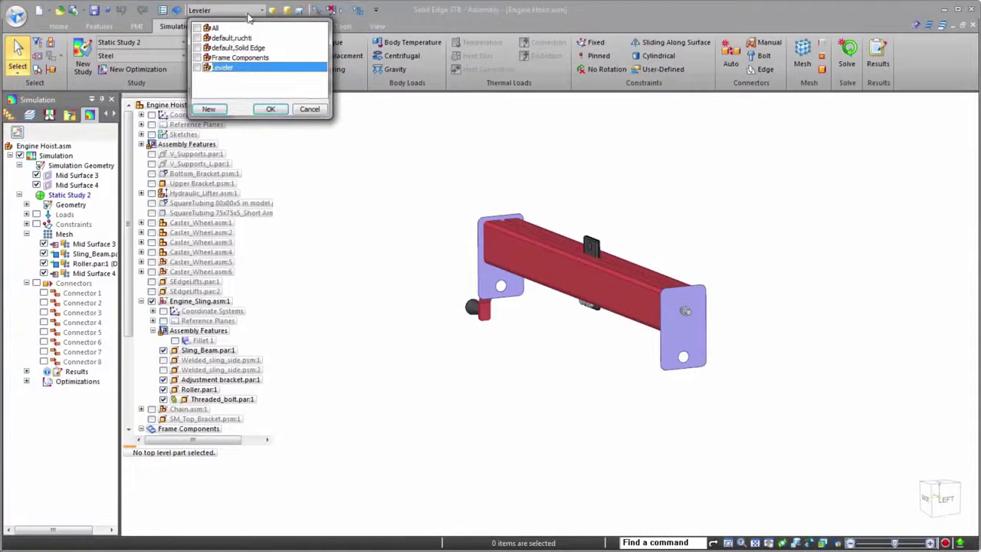
left_click(243, 28)
left_click(270, 109)
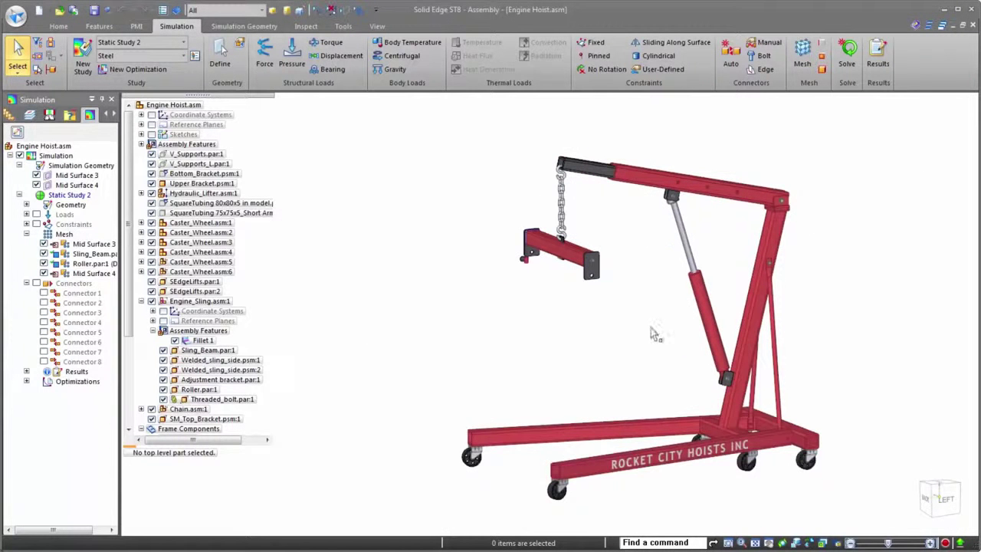
double_click(188, 26)
middle_click_drag(689, 293, 659, 387)
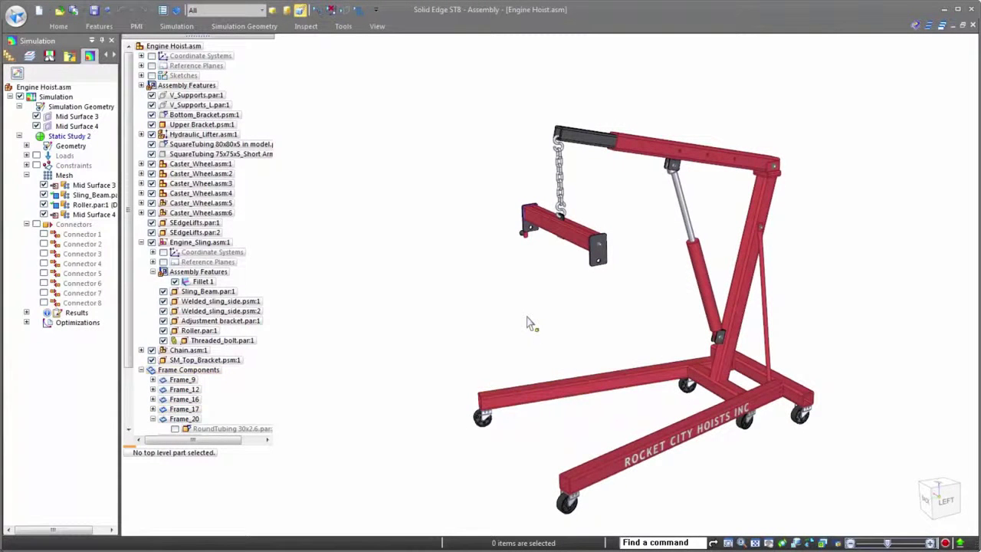